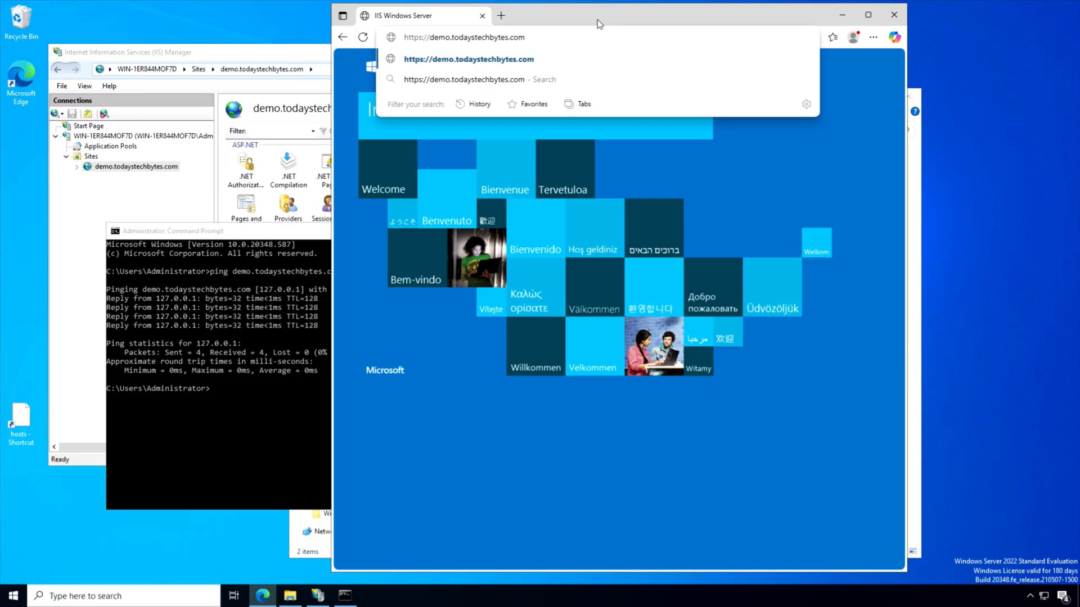
key(Return)
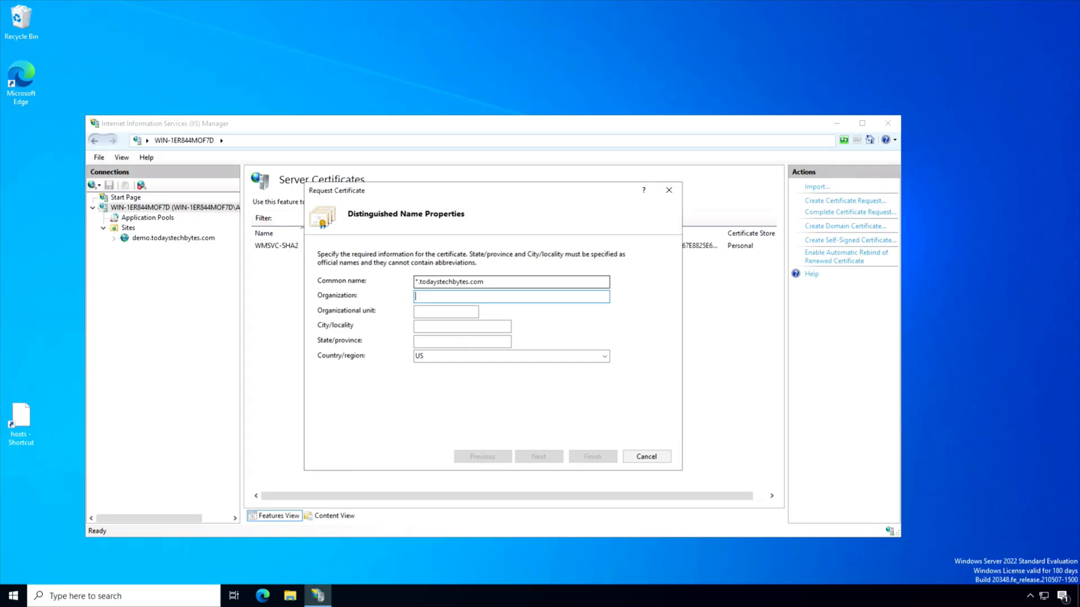
text(Todays)
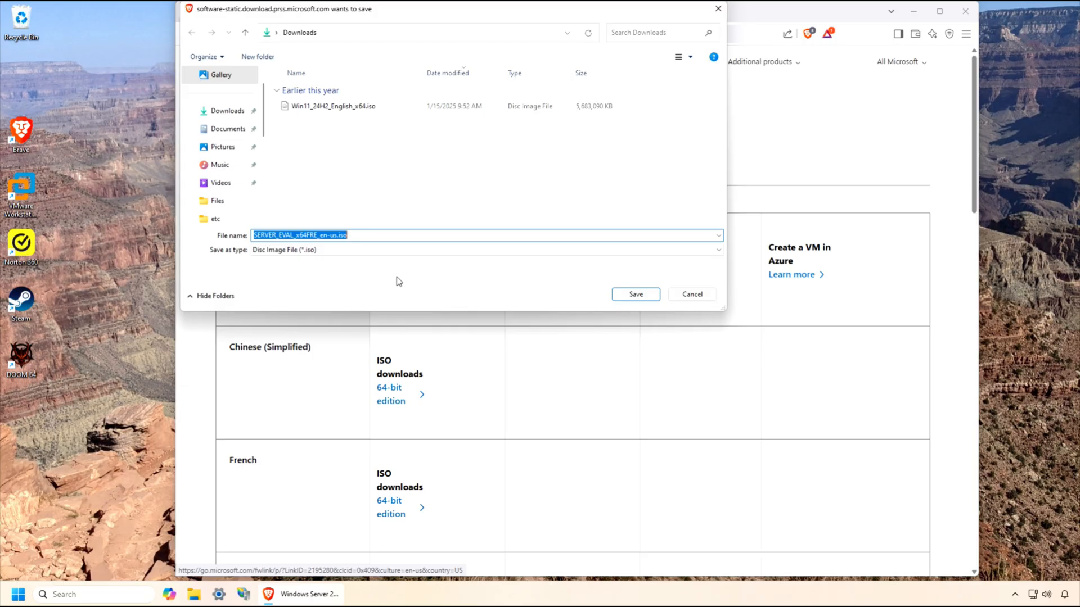
Save the Windows Server evaluation image SERVER_EVAL_x64FRE_en-us.iso to the Downloads folder
click(636, 294)
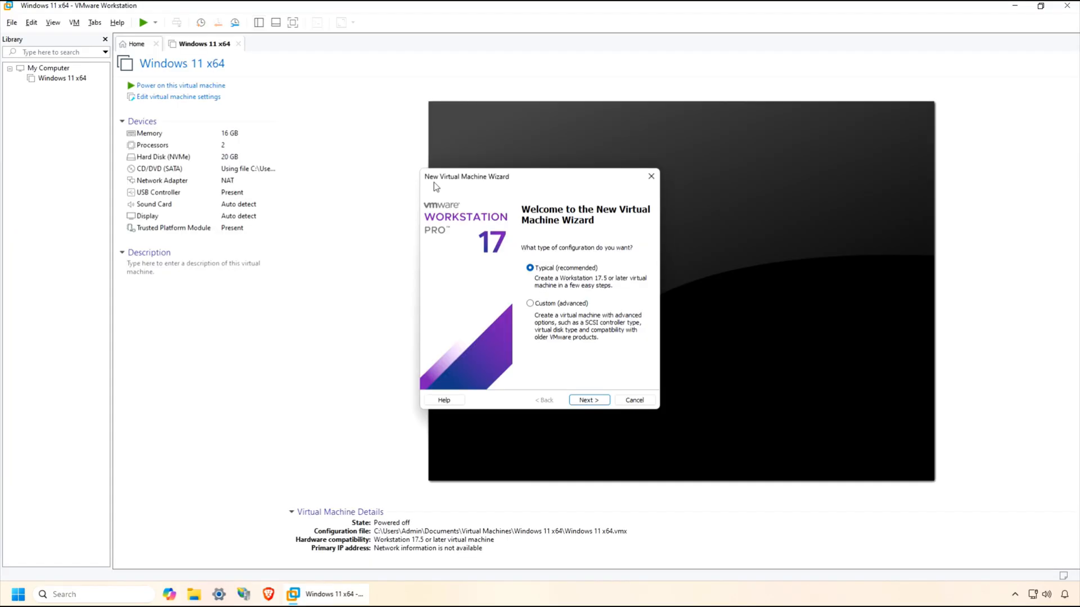
In VMware Workstation, set up a new virtual machine with the Typical configuration, continuing Easy Install without a Windows product key
click(605, 402)
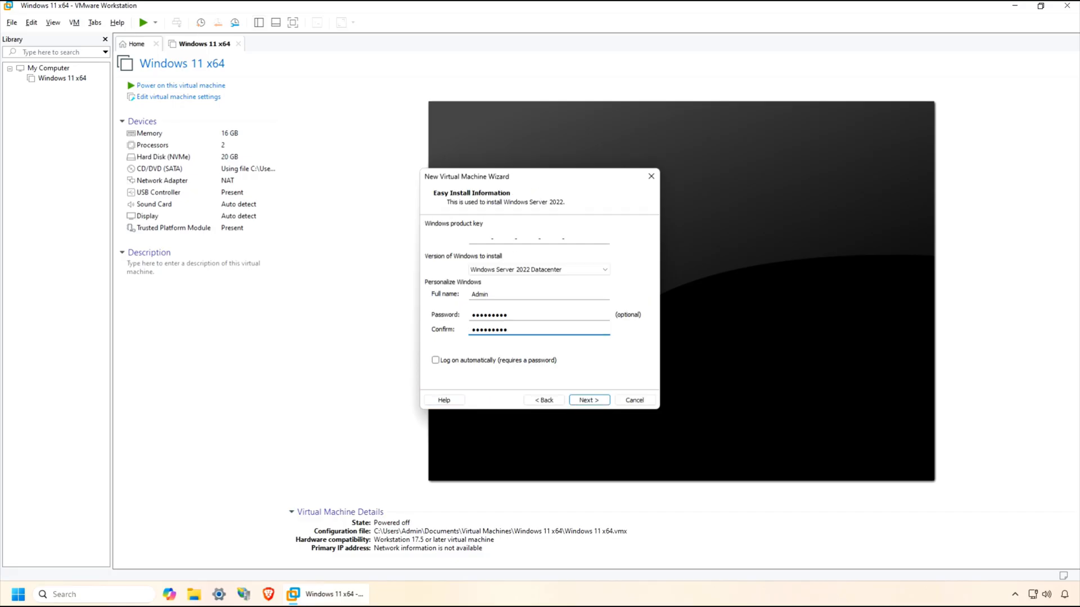
click(580, 402)
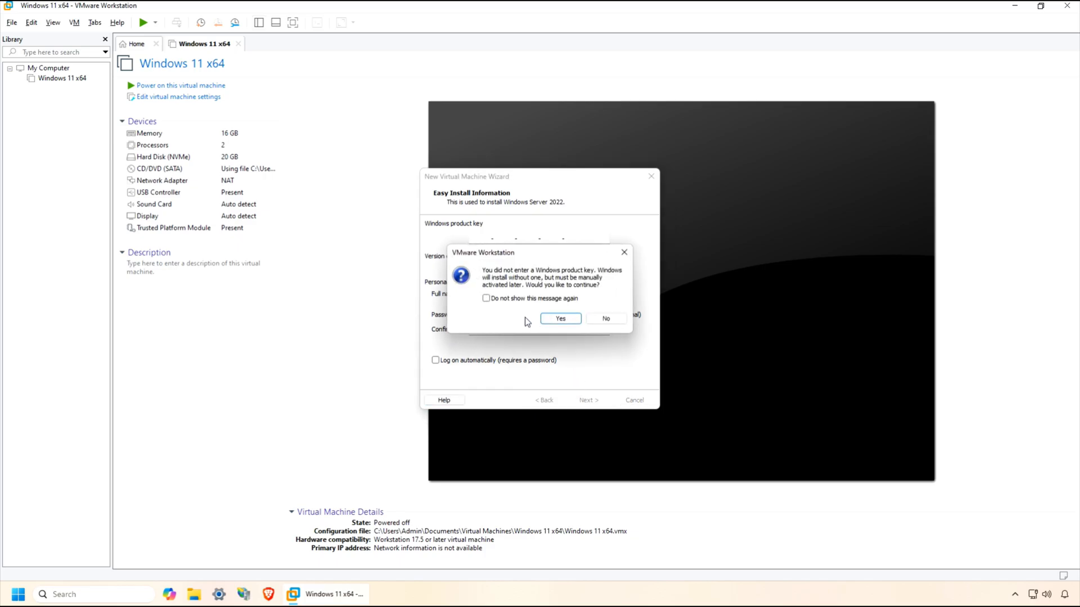
key(Return)
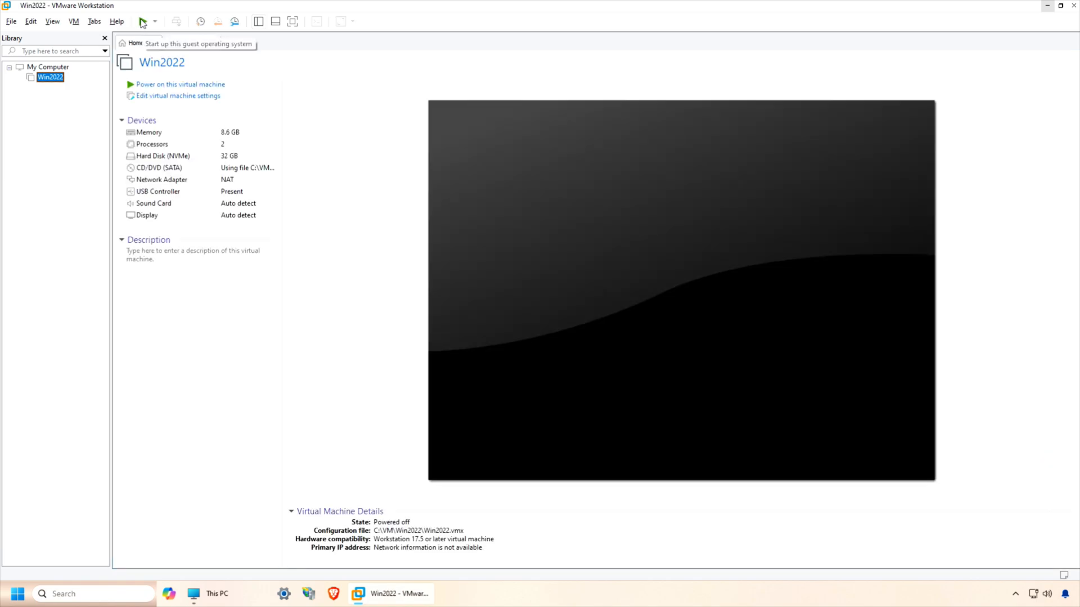
Boot the Win2022 virtual machine from the installation disc and start the operating system installation
click(155, 85)
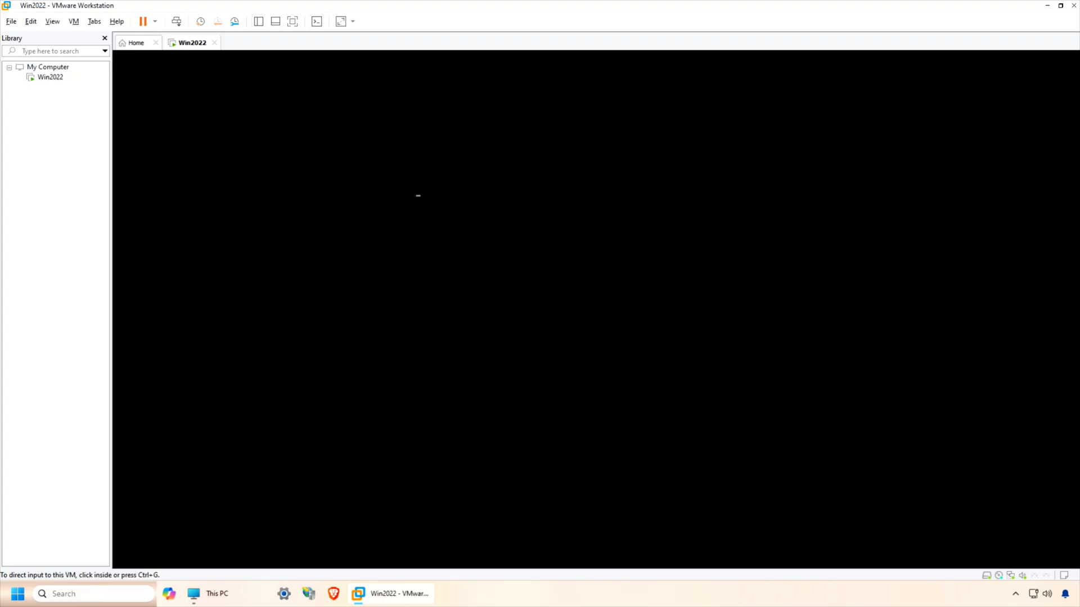
click(364, 135)
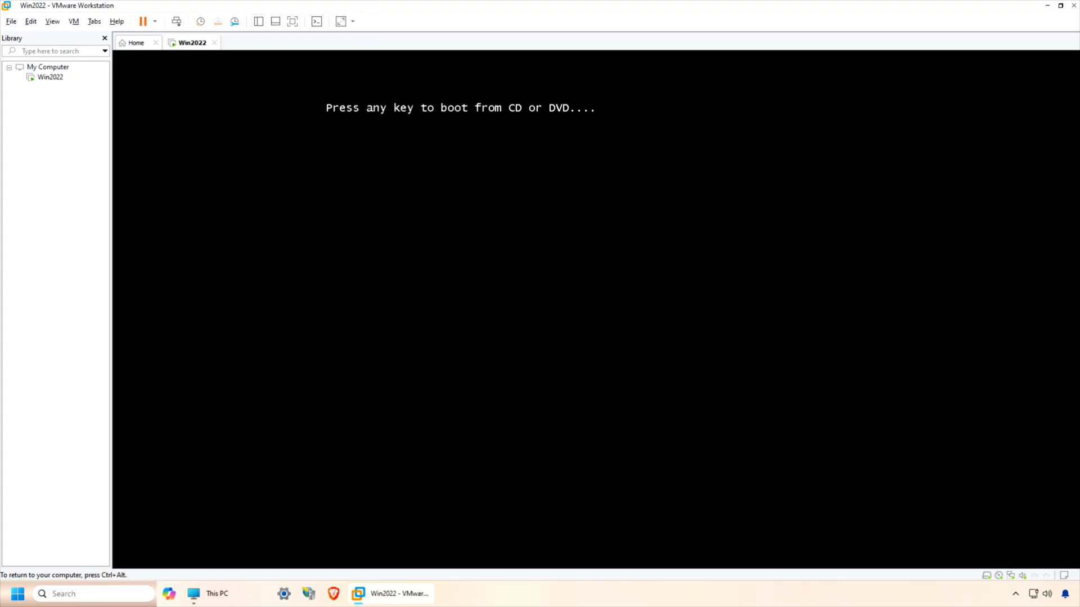
key(Return)
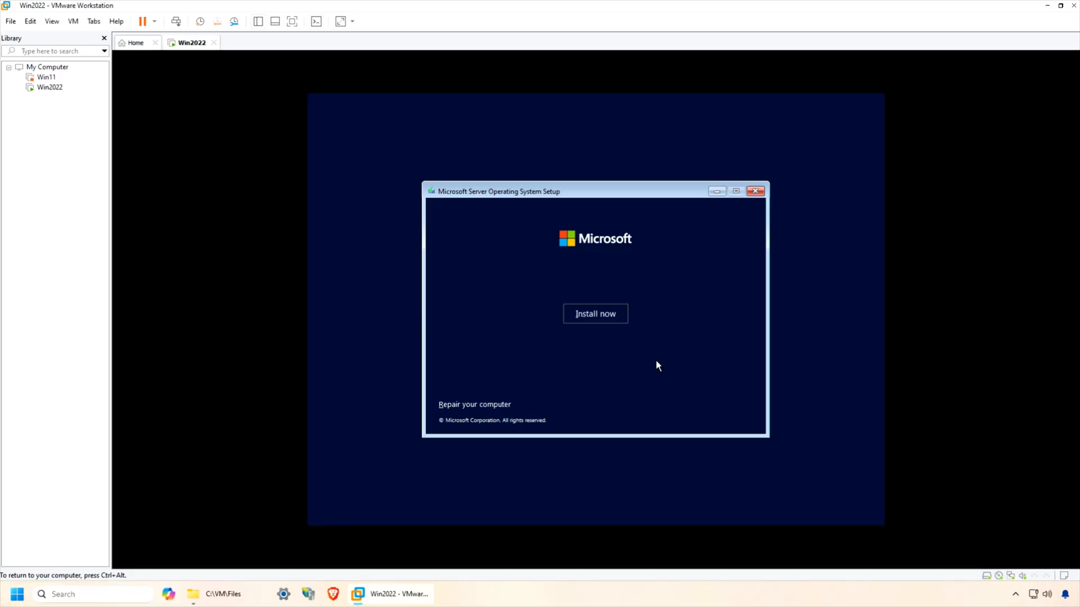
click(621, 316)
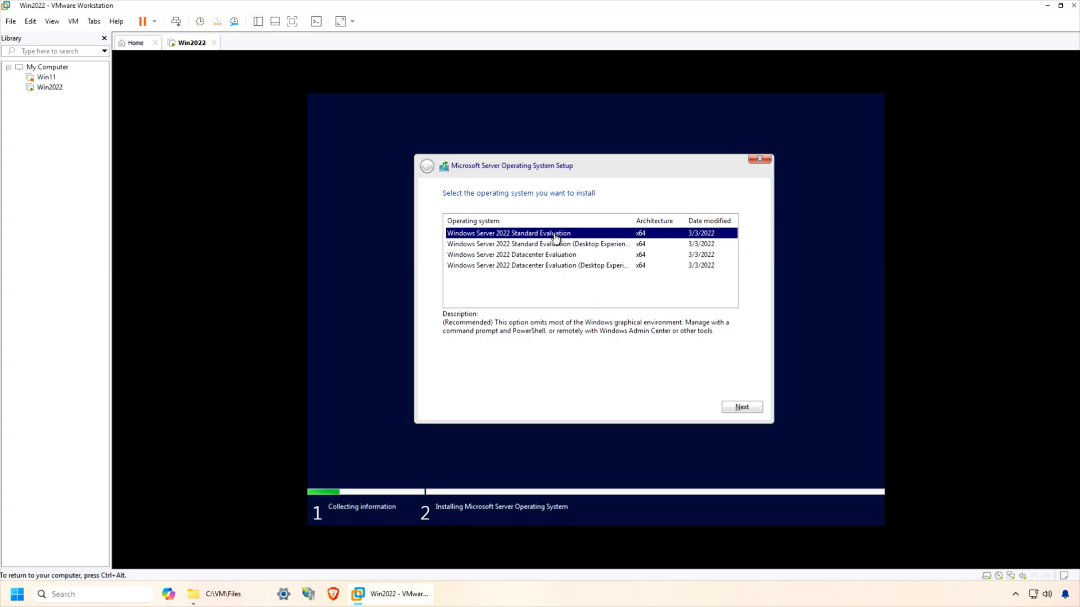
Install the Windows Server 2022 Standard Evaluation edition without the desktop, and enter and confirm the new administrator password
click(758, 412)
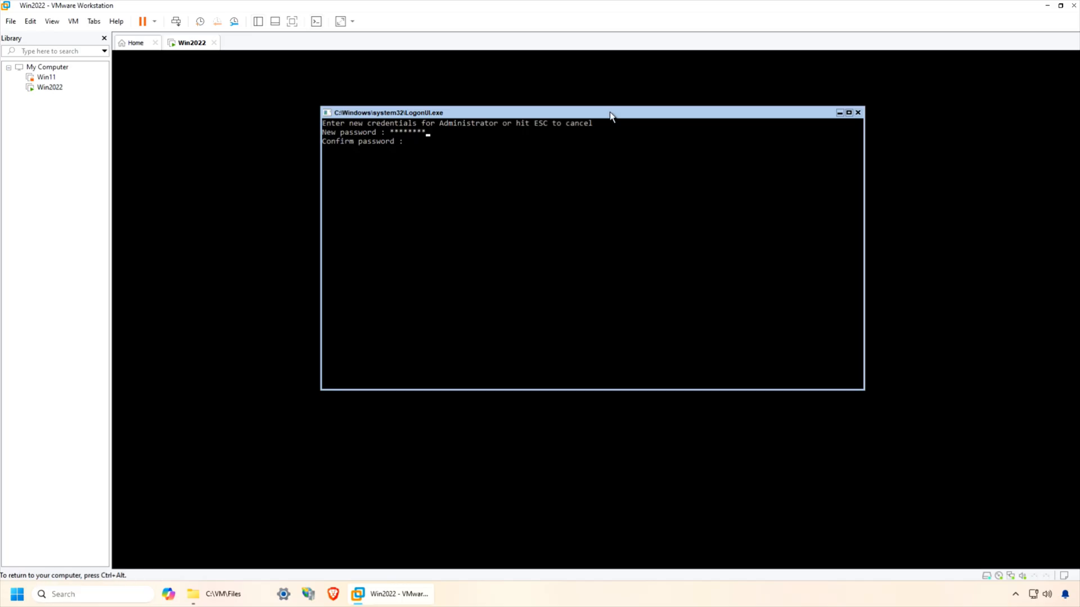
text(**********)
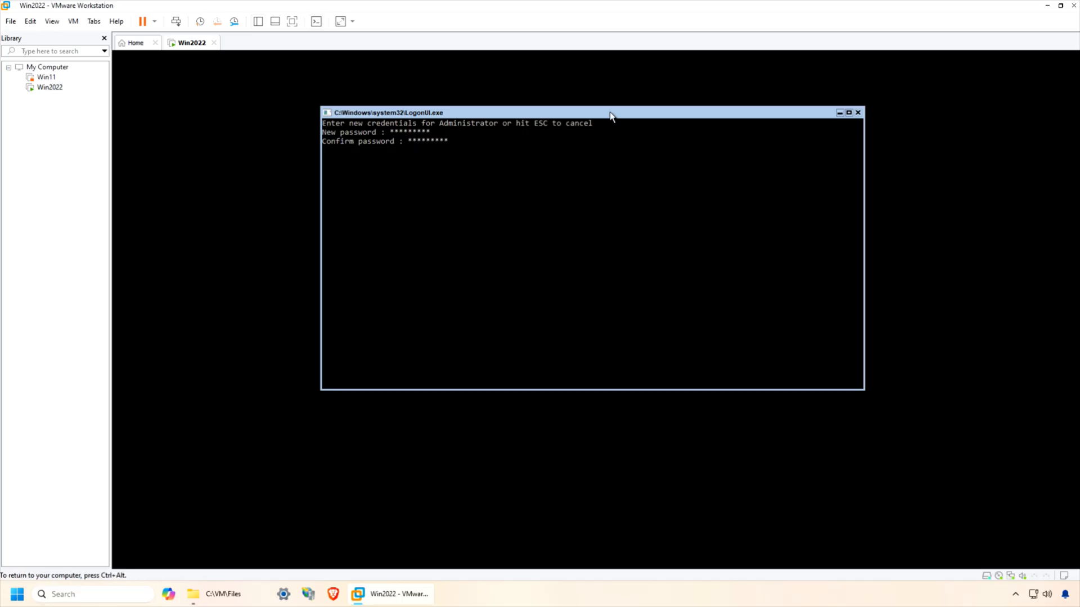
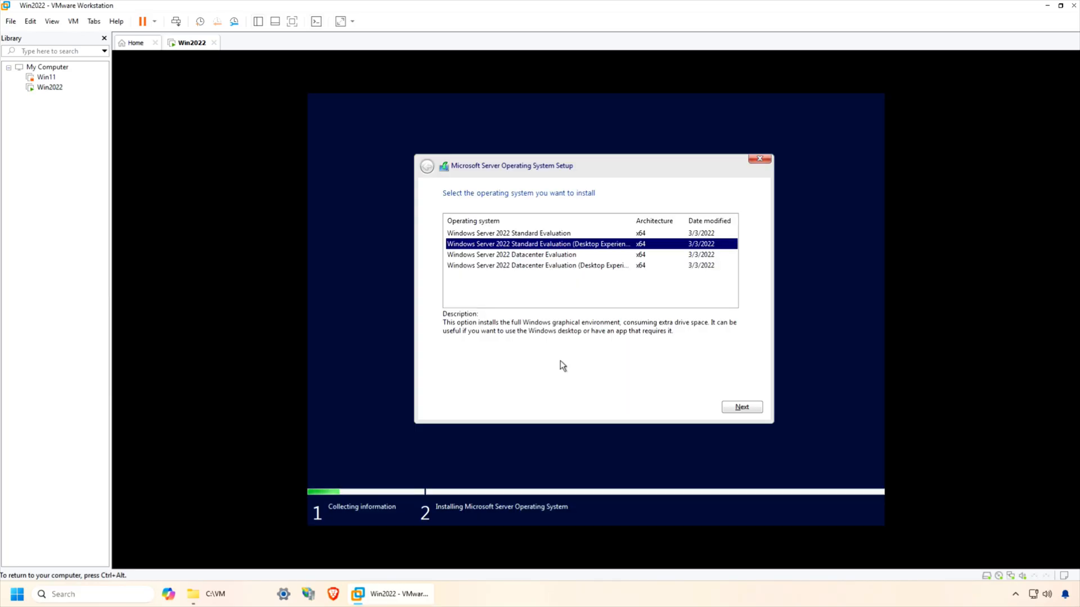
Install Windows Server 2022 Standard Evaluation (Desktop Experience) as a custom installation on Drive 0, accepting the license terms, and restart the machine
click(744, 408)
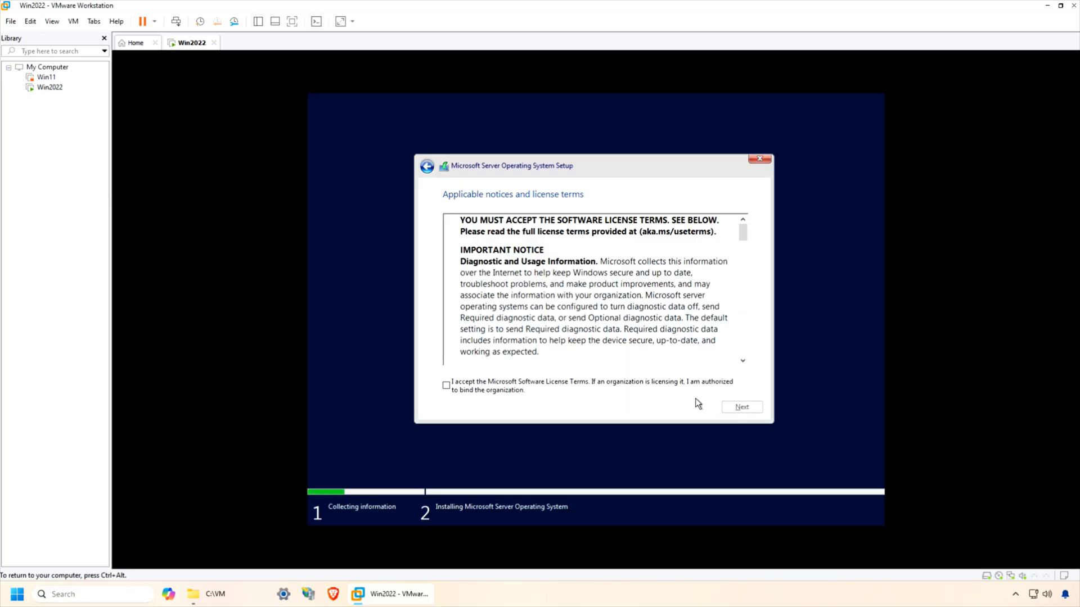
click(689, 385)
click(748, 408)
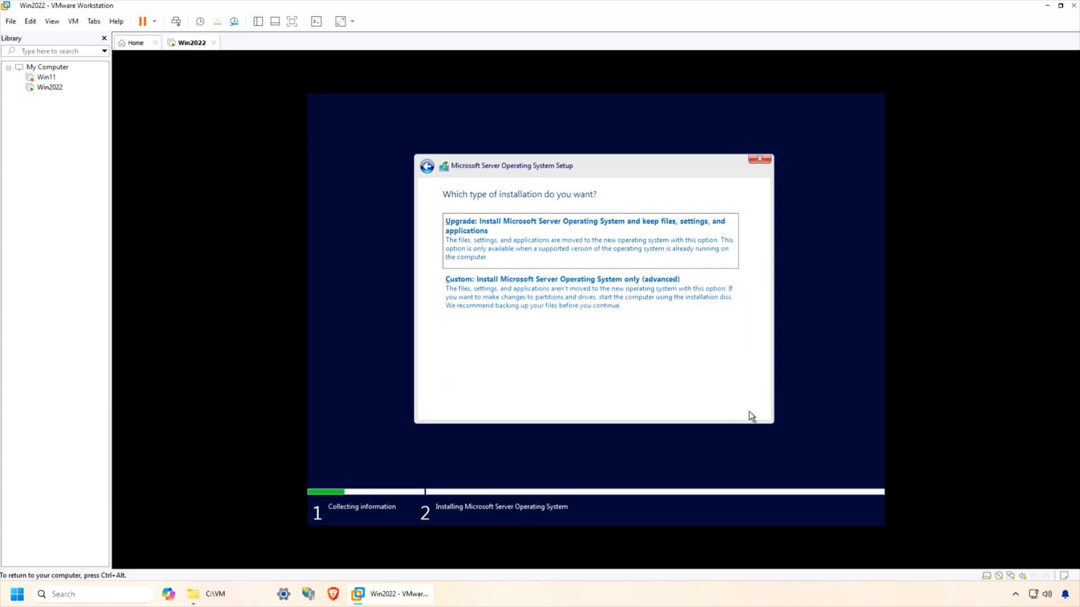
click(639, 321)
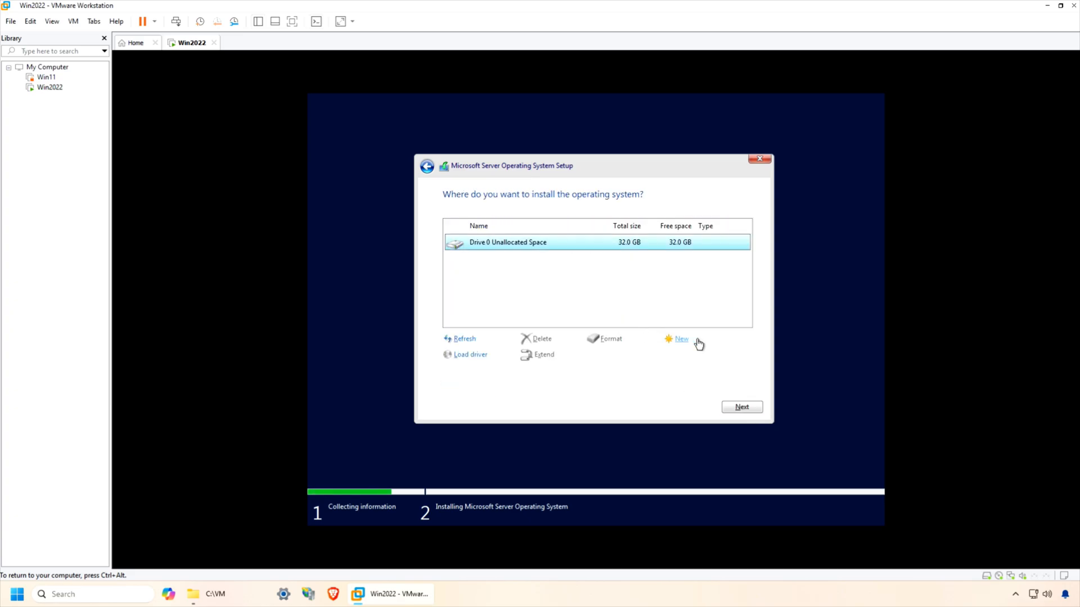
click(734, 409)
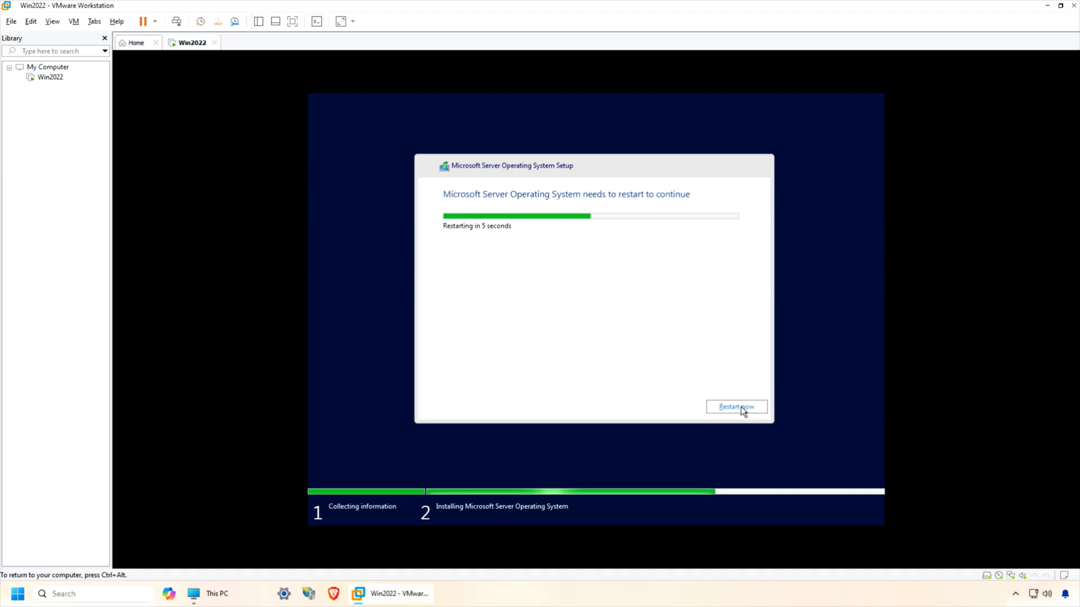
click(737, 407)
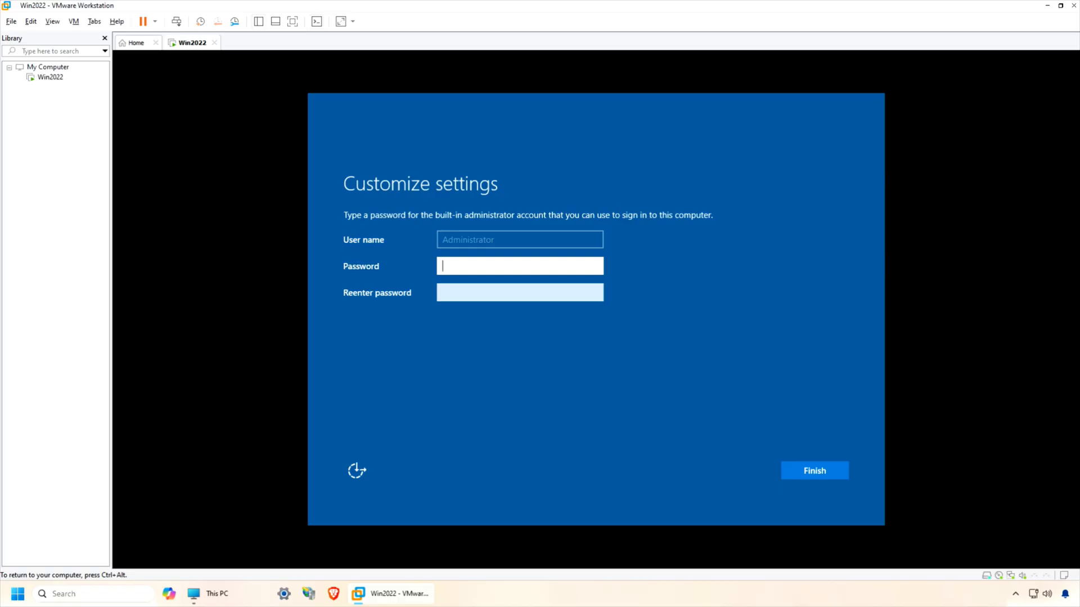
Enter and confirm the password for the built-in administrator account and finish the setup
text(•••••••••)
key(Tab)
text(•••••••••)
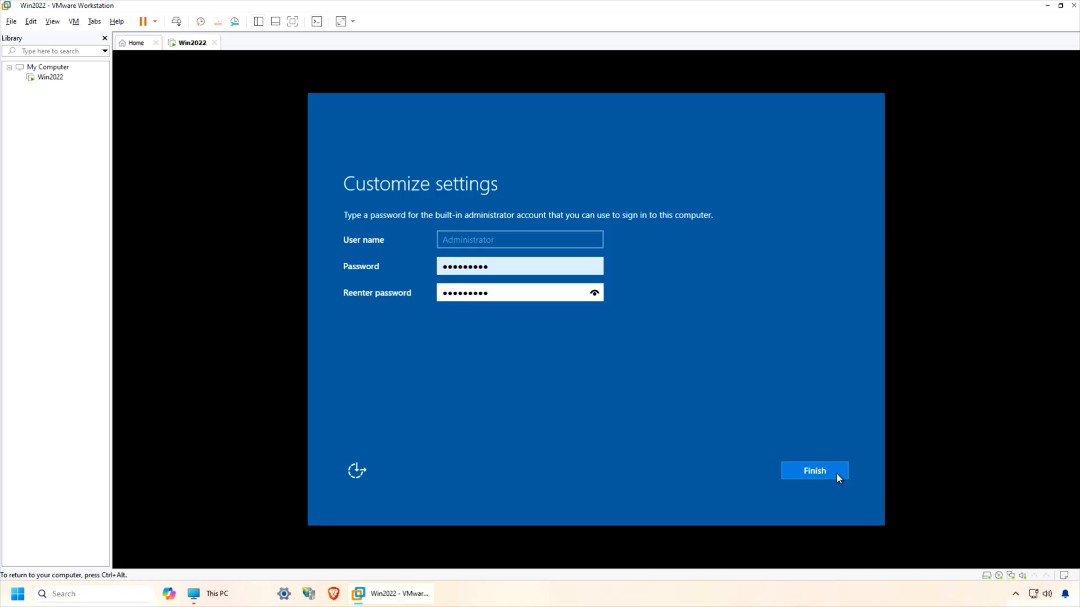
click(836, 474)
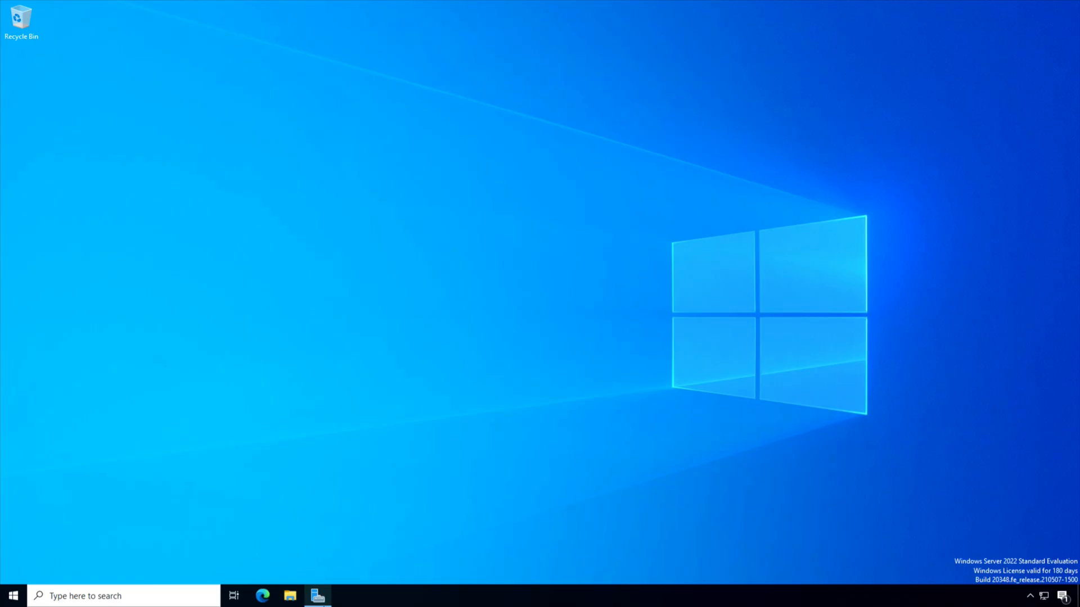
In Server Manager, add the Web Server (IIS) role with its management tools, using a role-based installation on the server in the pool
click(319, 600)
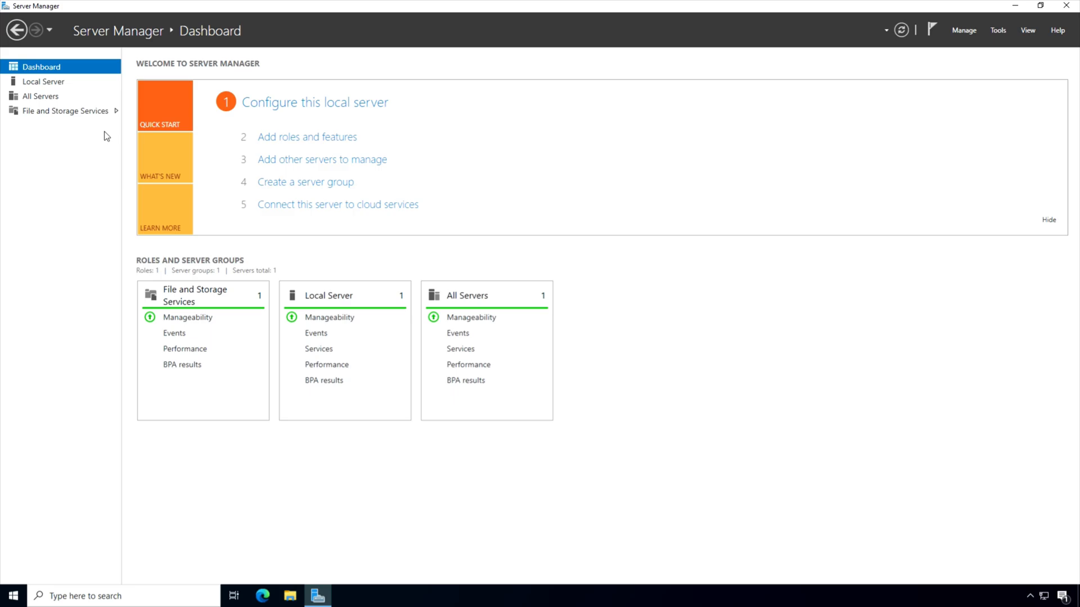
click(285, 143)
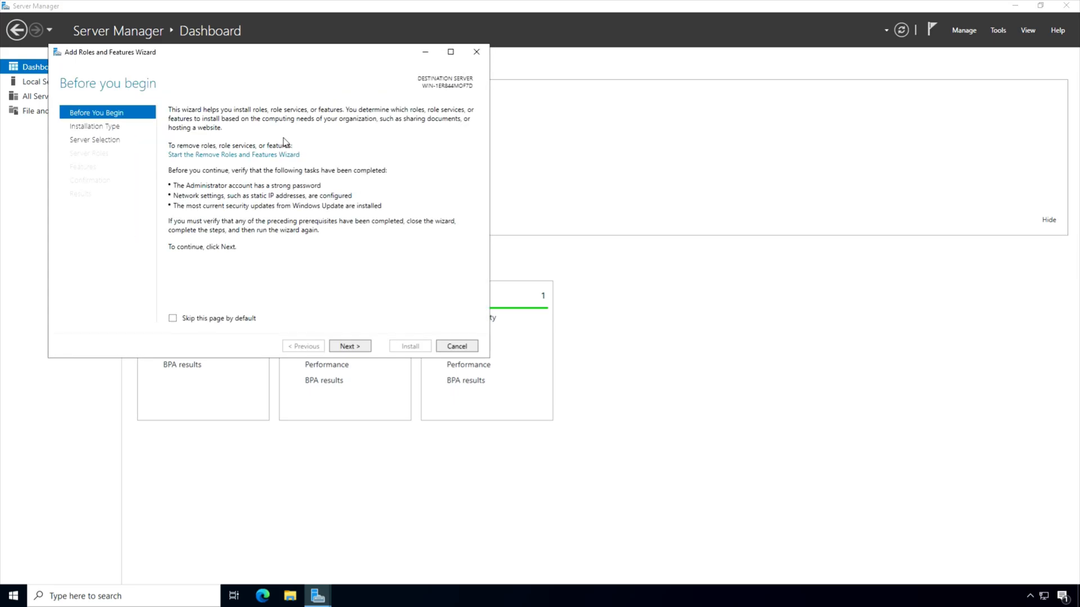
click(349, 346)
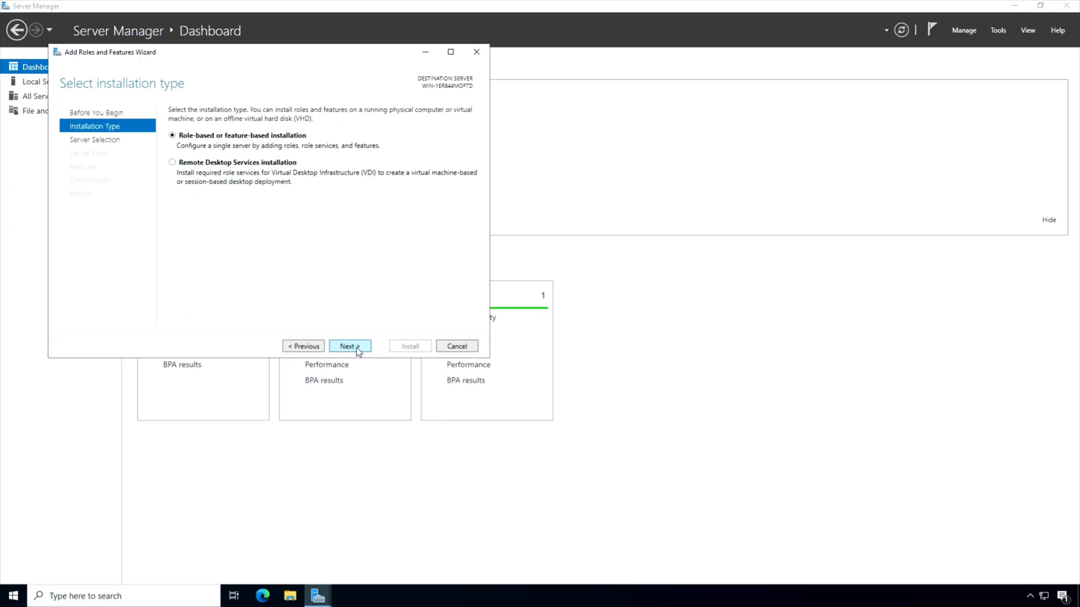
click(358, 351)
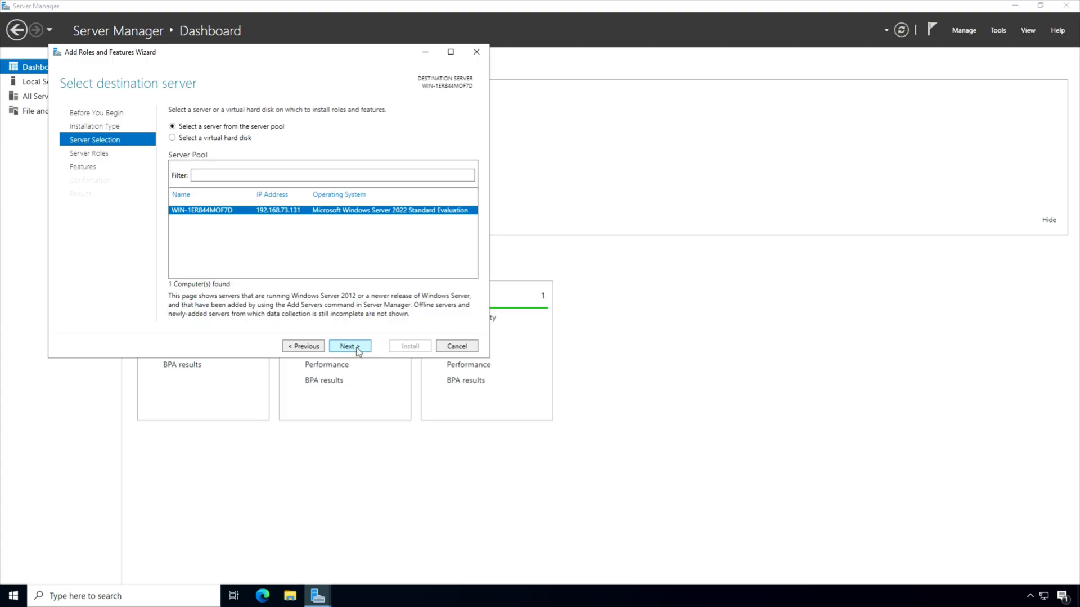
click(358, 351)
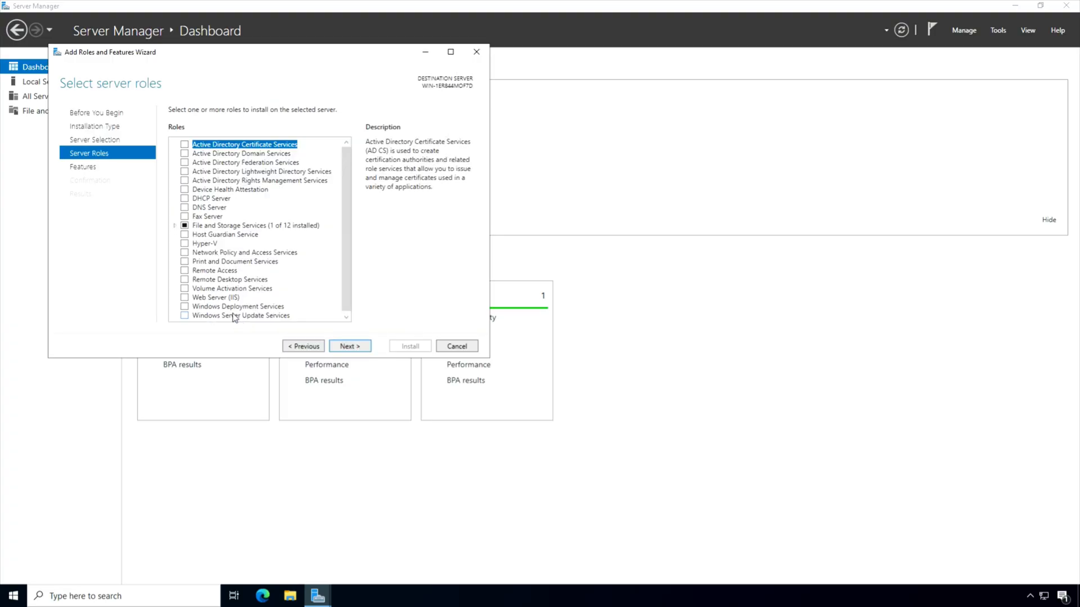
click(184, 297)
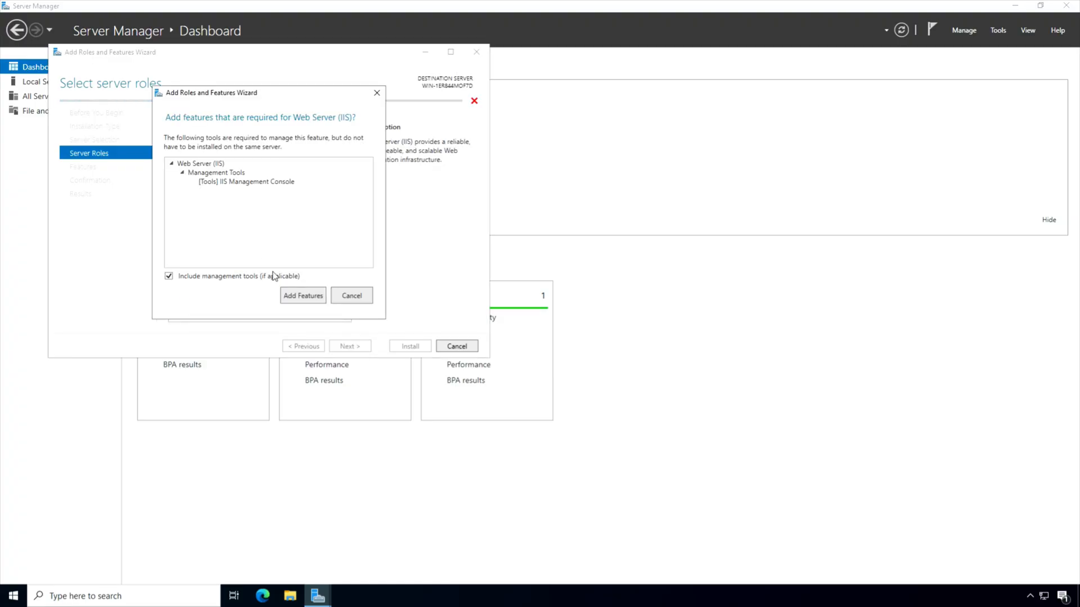
click(294, 299)
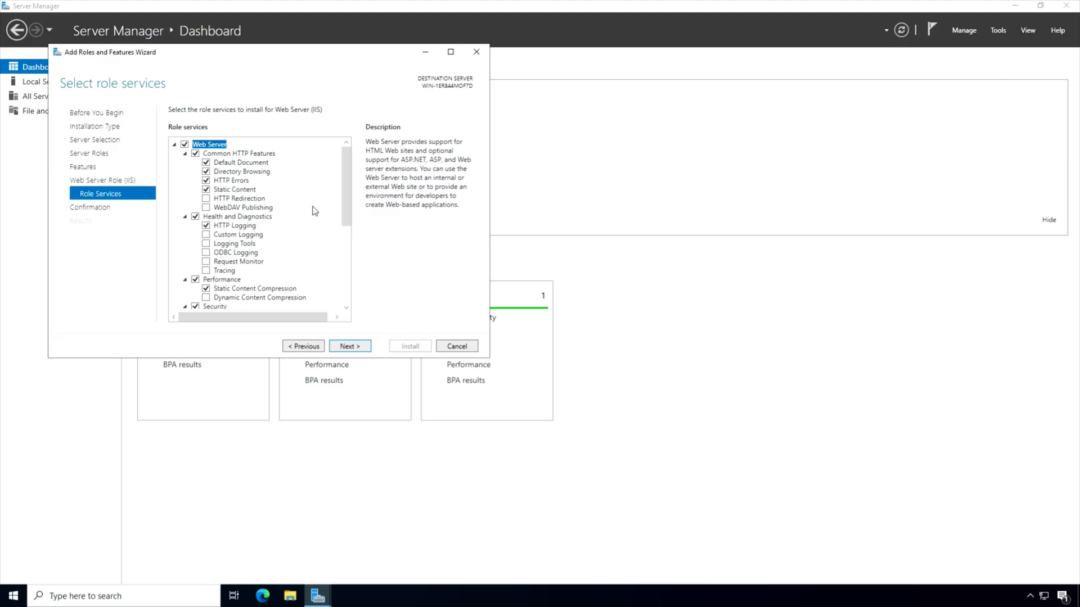
Select the role services Request Monitor, Dynamic Content Compression, Basic Authentication, and IP and Domain Restrictions for the web server
click(205, 262)
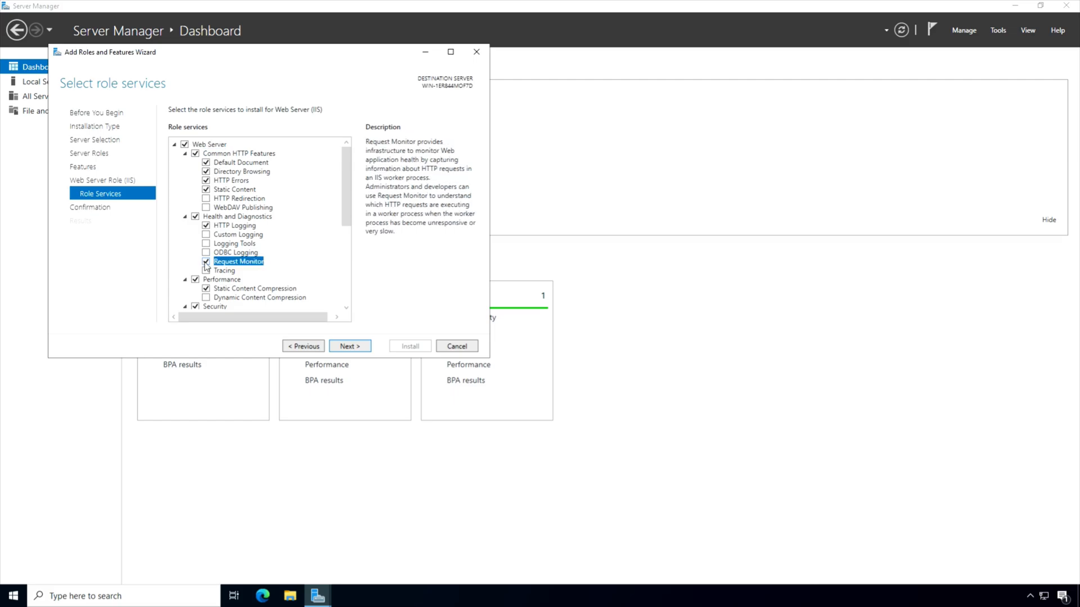
scroll(206, 264, down, 4)
click(206, 262)
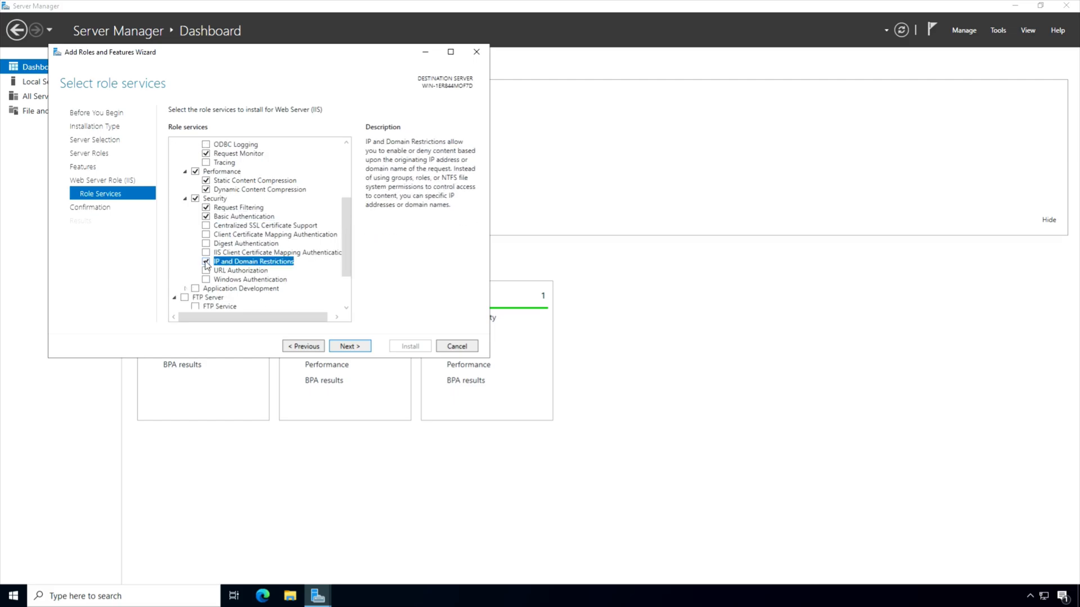
Add Windows Authentication, .NET Extensibility 4.8, Application Initialization, ASP.NET 4.8 with its required ISAPI features, and CGI to the role services
scroll(205, 264, down, 3)
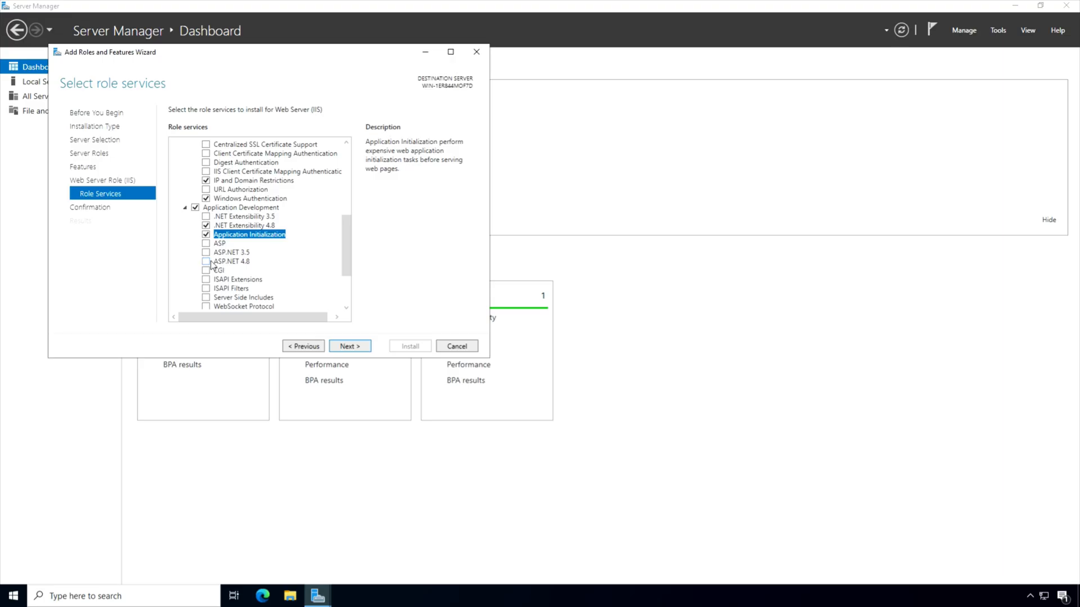
click(209, 265)
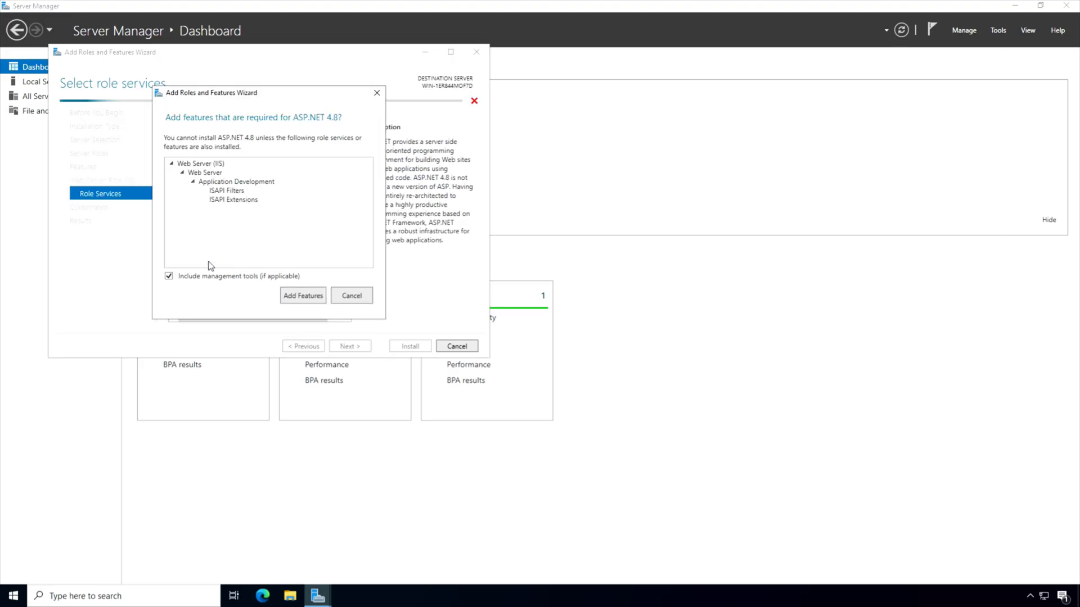
click(298, 297)
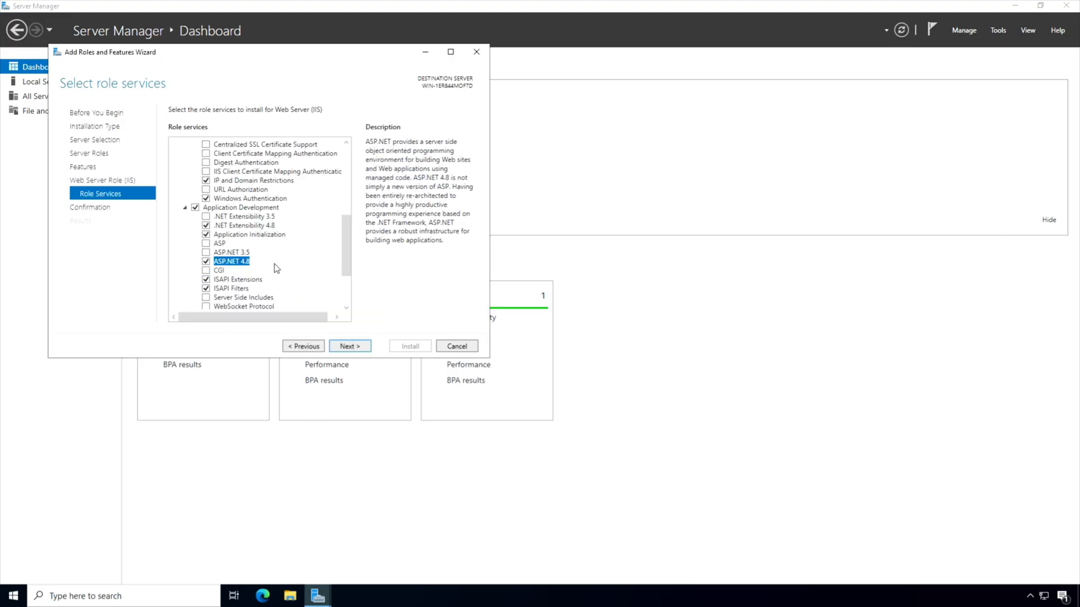
click(206, 270)
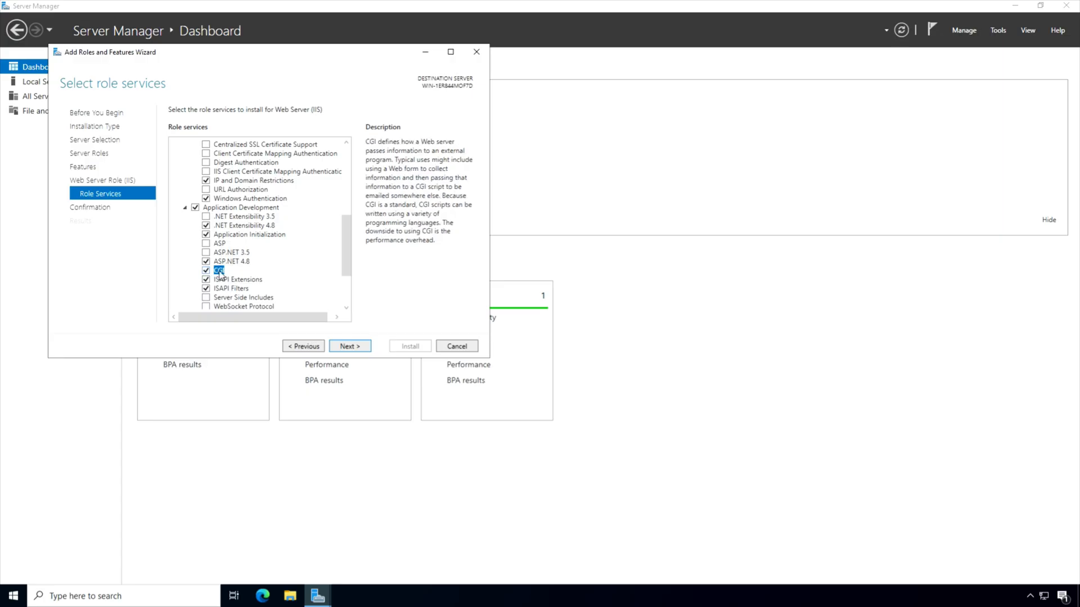
scroll(269, 270, down, 1)
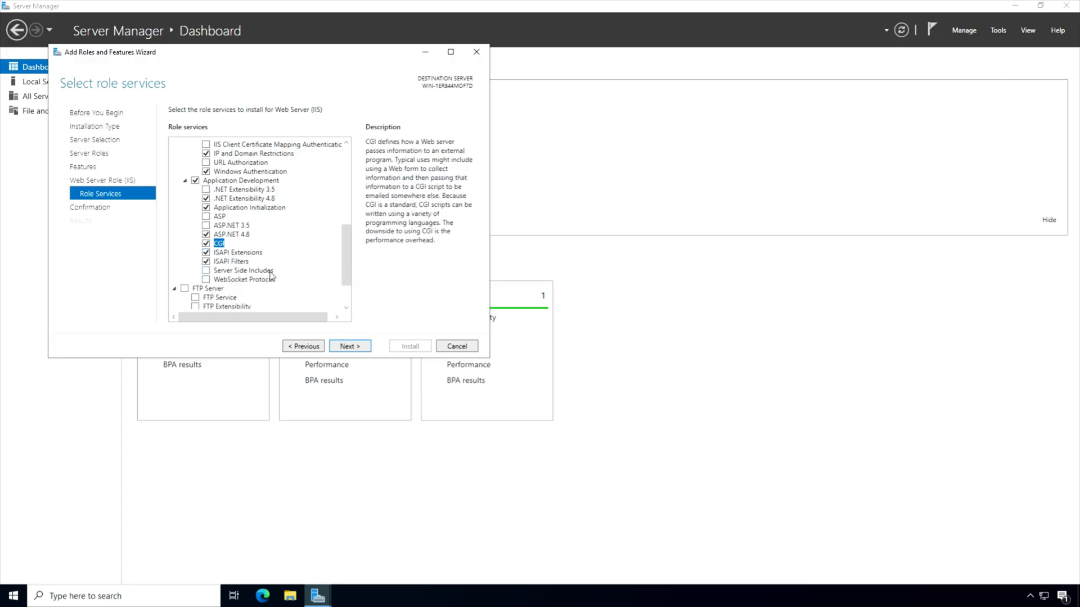
scroll(274, 281, down, 1)
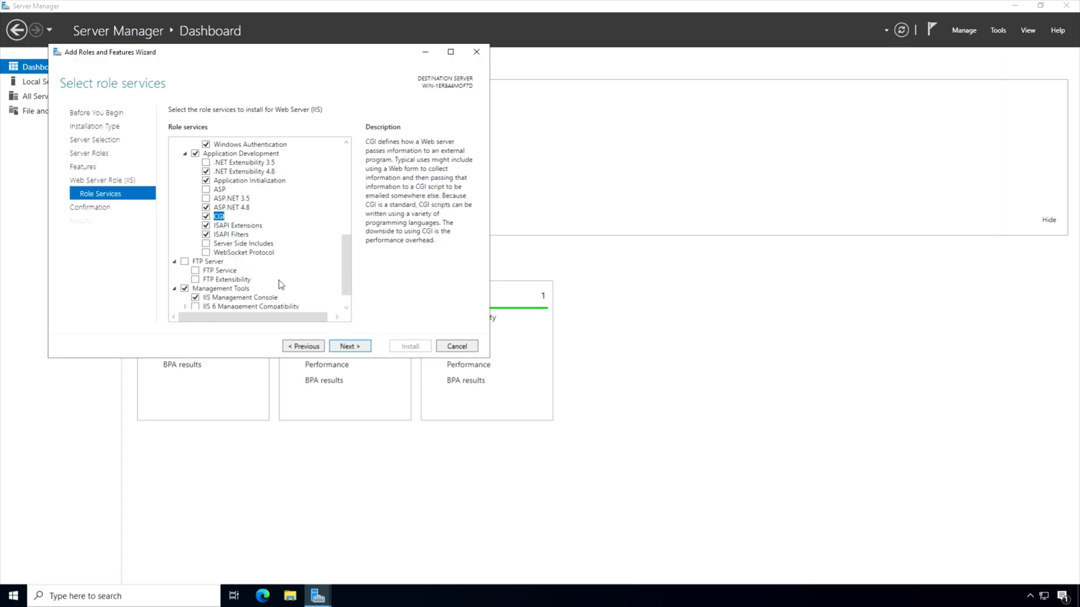
Add the FTP Server with its FTP Service and the Management Service to the web server's role services
click(200, 263)
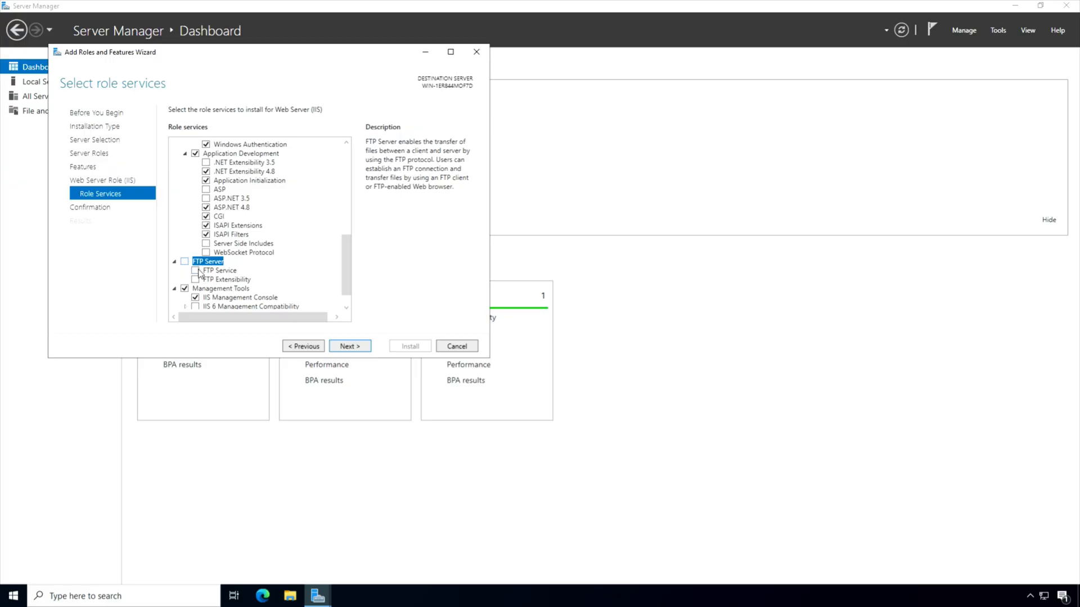
click(185, 262)
scroll(262, 270, down, 1)
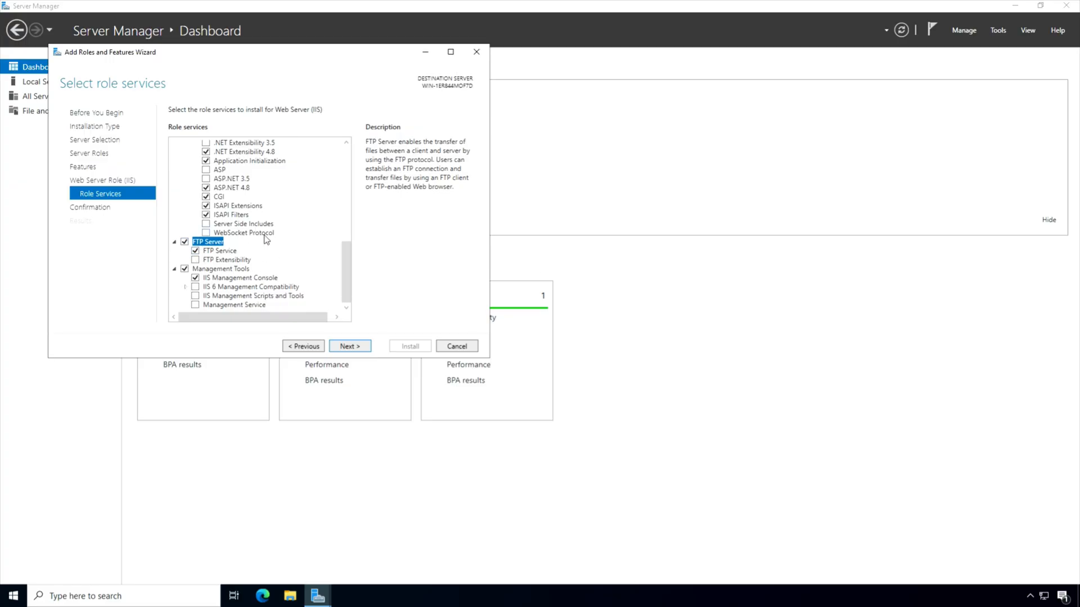
click(195, 305)
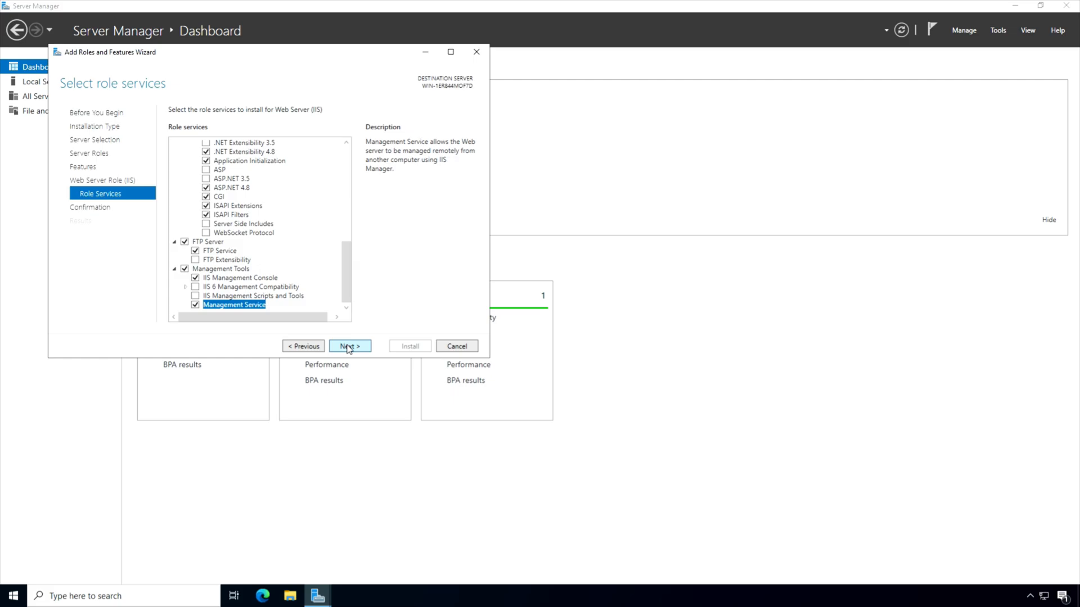
Install the selected roles and features, and close the wizard and Server Manager once the installation is complete
click(349, 347)
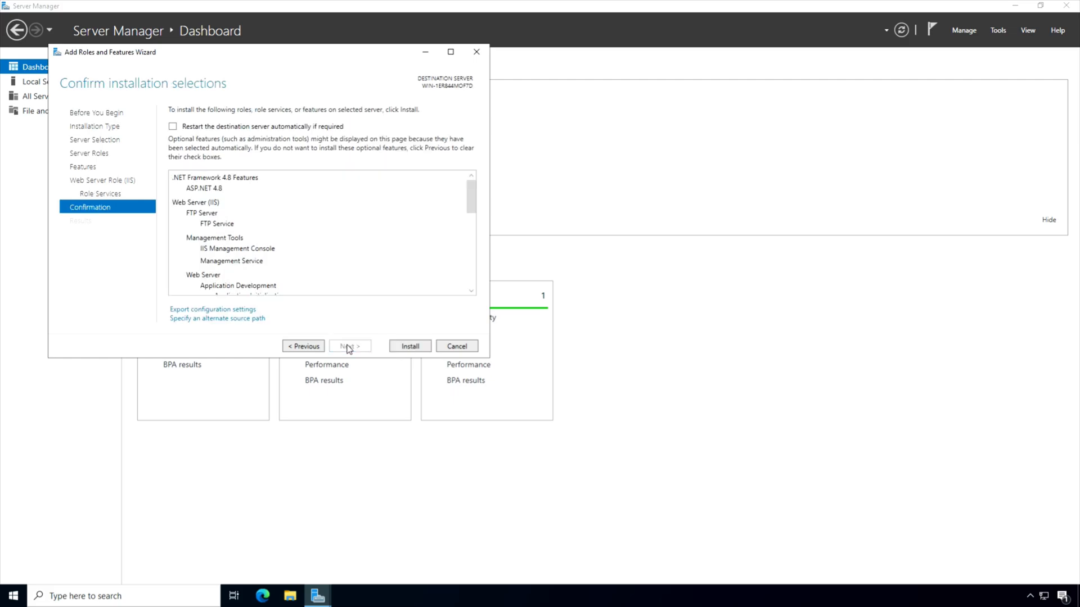
click(409, 347)
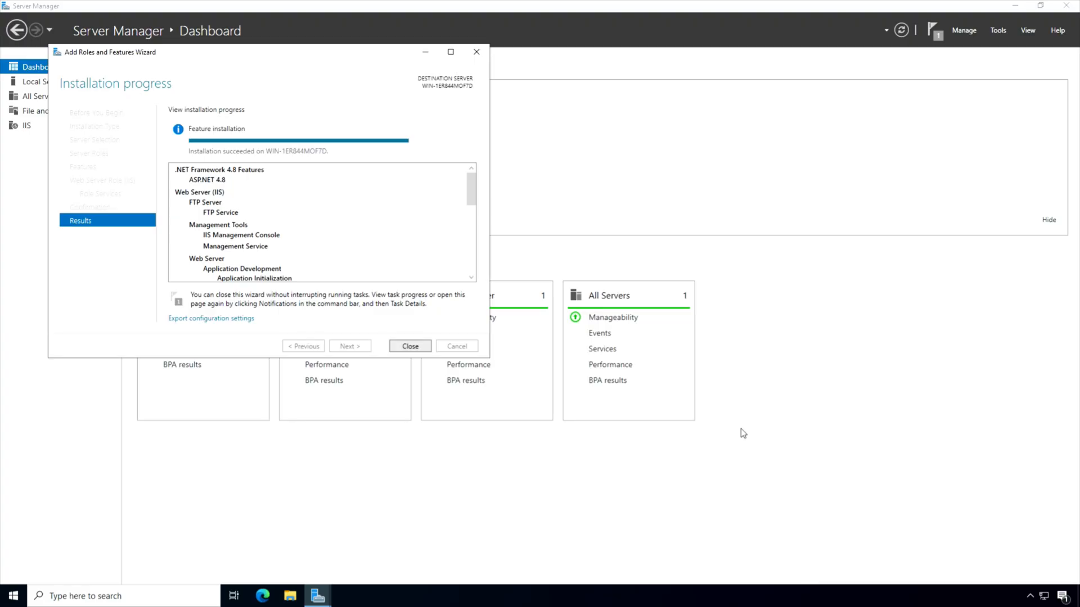
click(410, 347)
key(alt+F4)
Open Internet Information Services (IIS) Manager and display the local server's Sites list
click(12, 596)
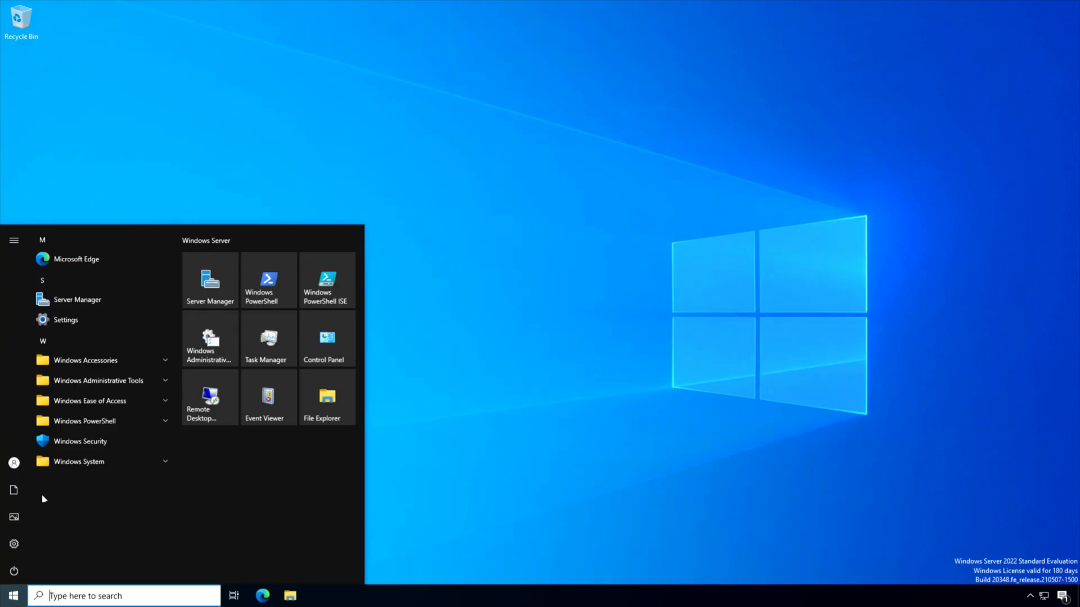
click(72, 384)
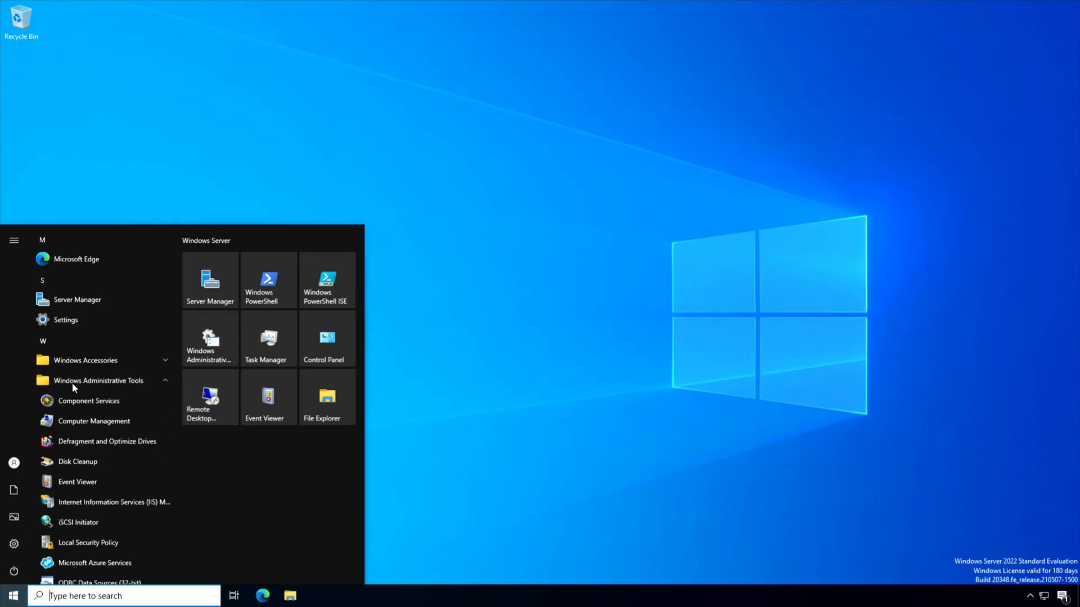
click(66, 506)
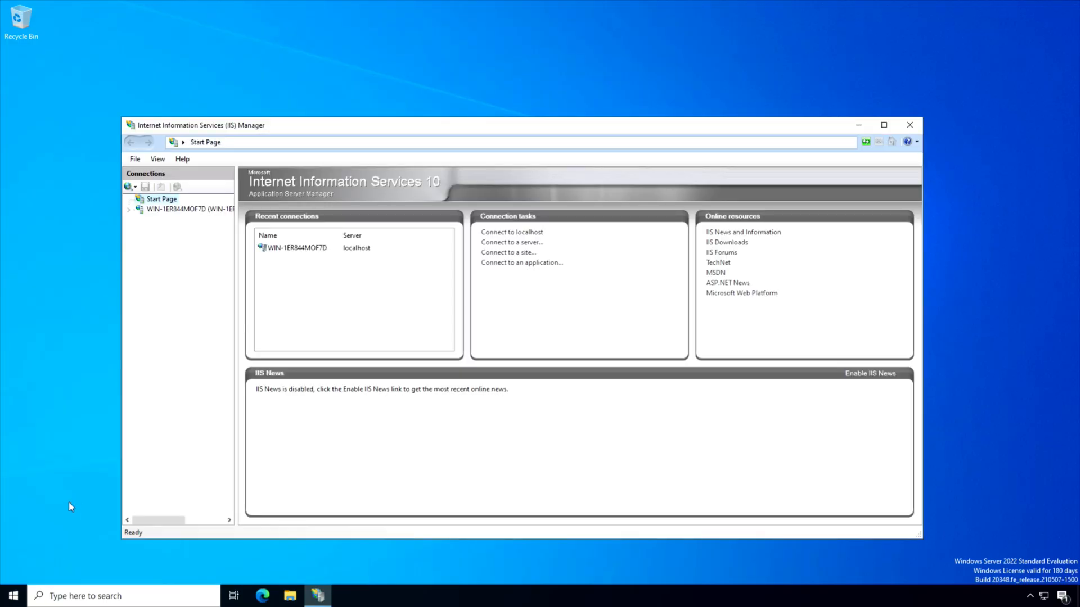
click(161, 211)
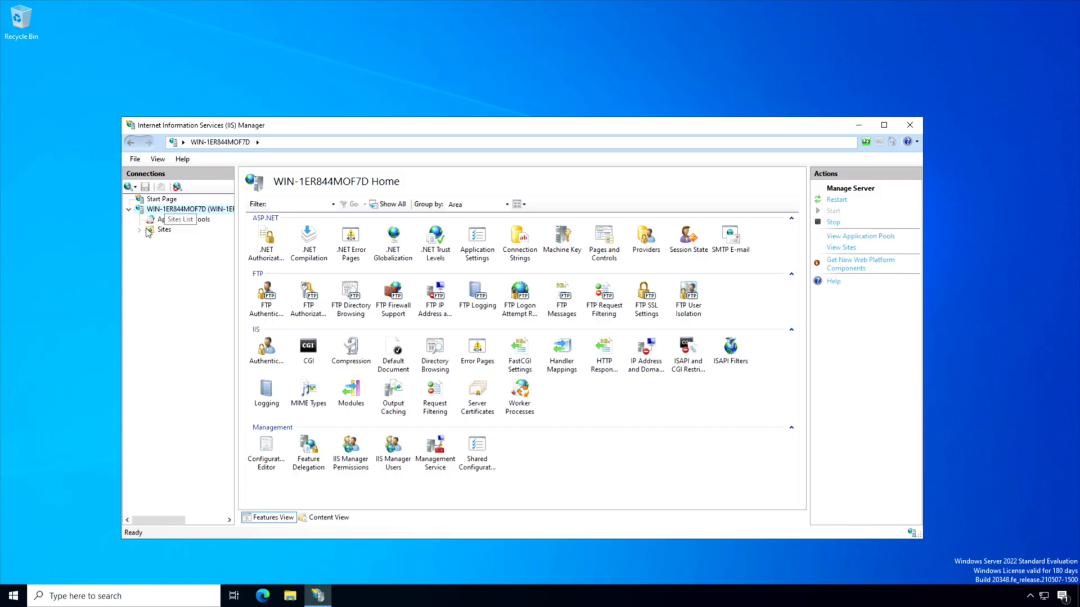
click(145, 231)
click(140, 230)
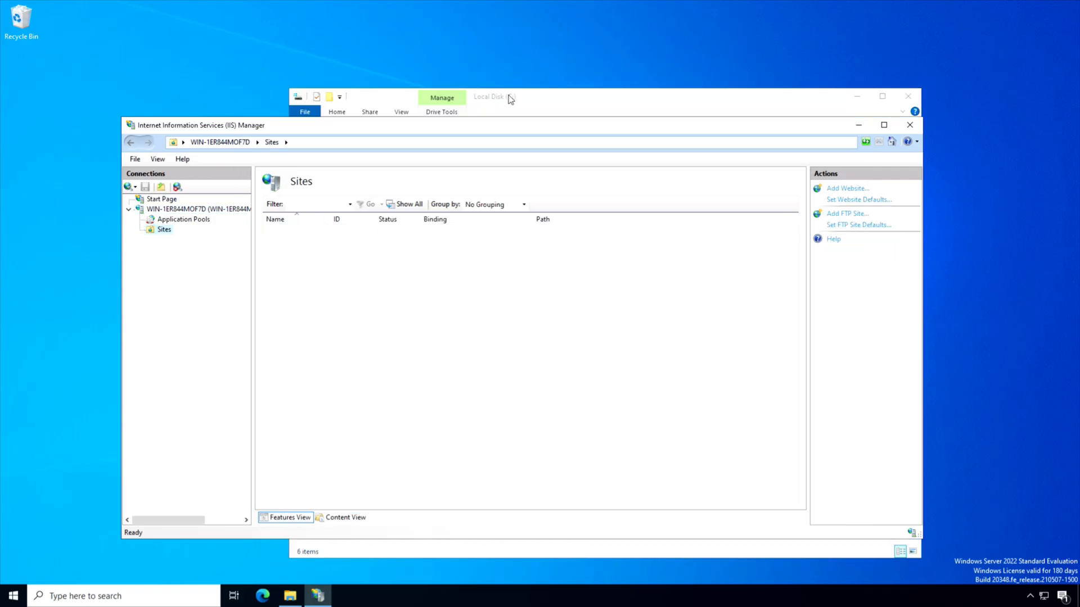
Create a folder named Domains on Local Disk (C:) in File Explorer
click(525, 93)
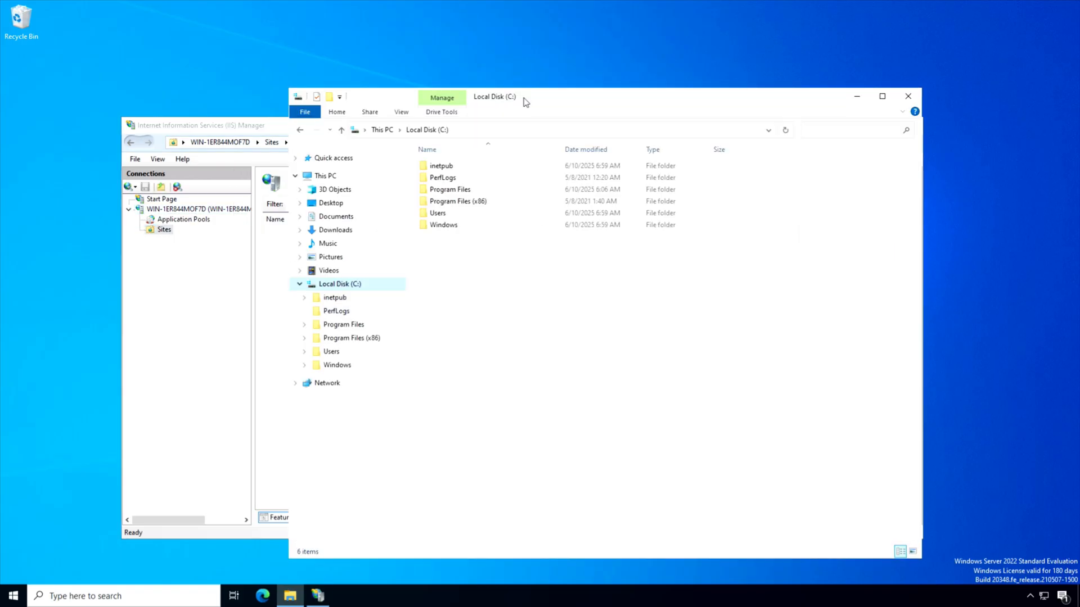
key(ctrl+shift+n)
text(Domains)
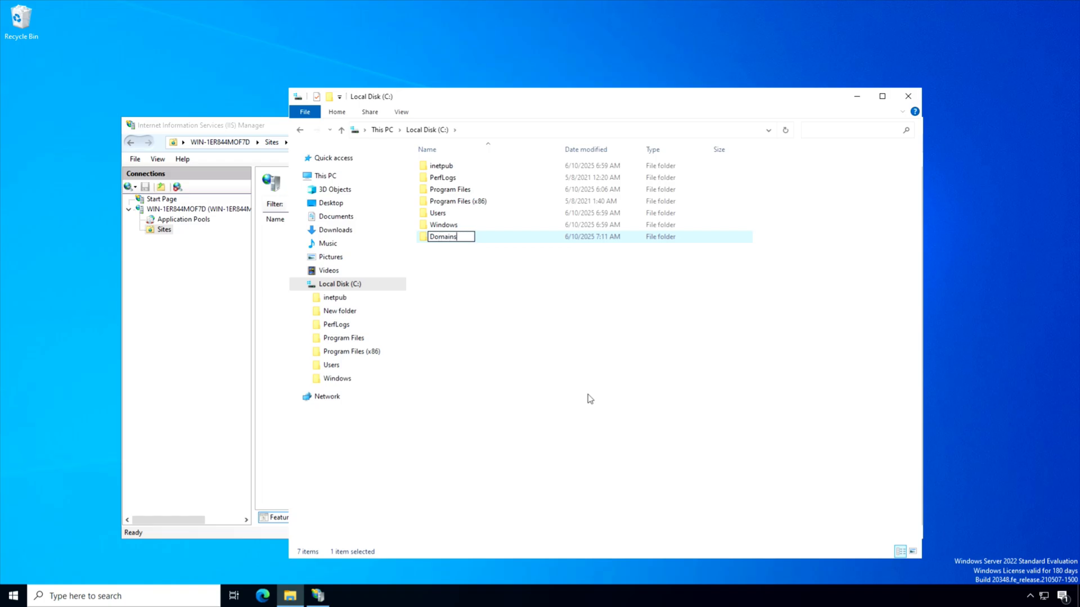
key(Return)
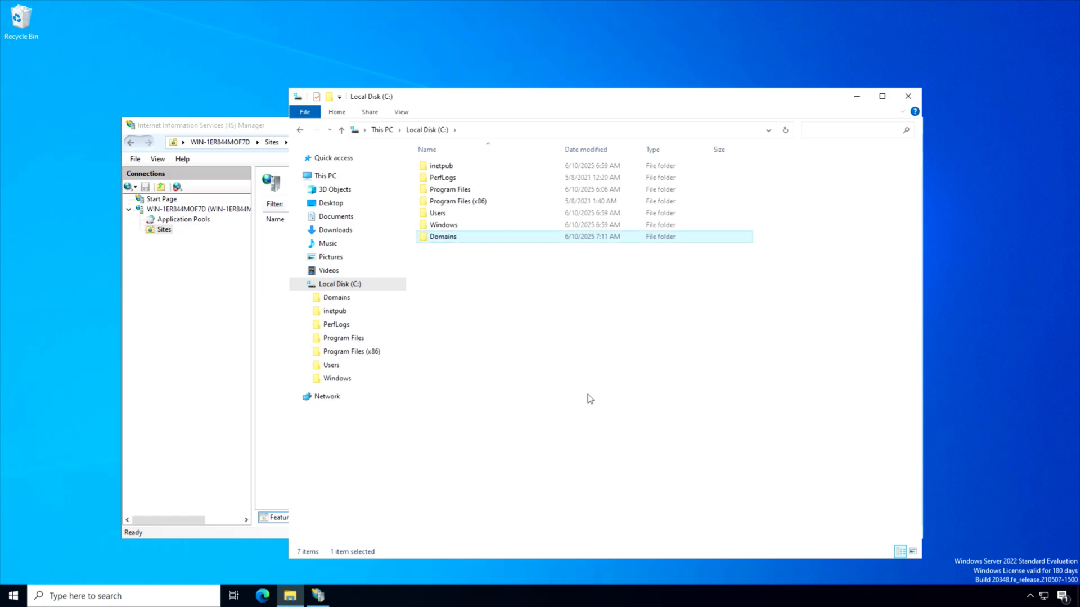
Disable permission inheritance on the Domains folder, converting the inherited entries into explicit permissions
click(376, 497)
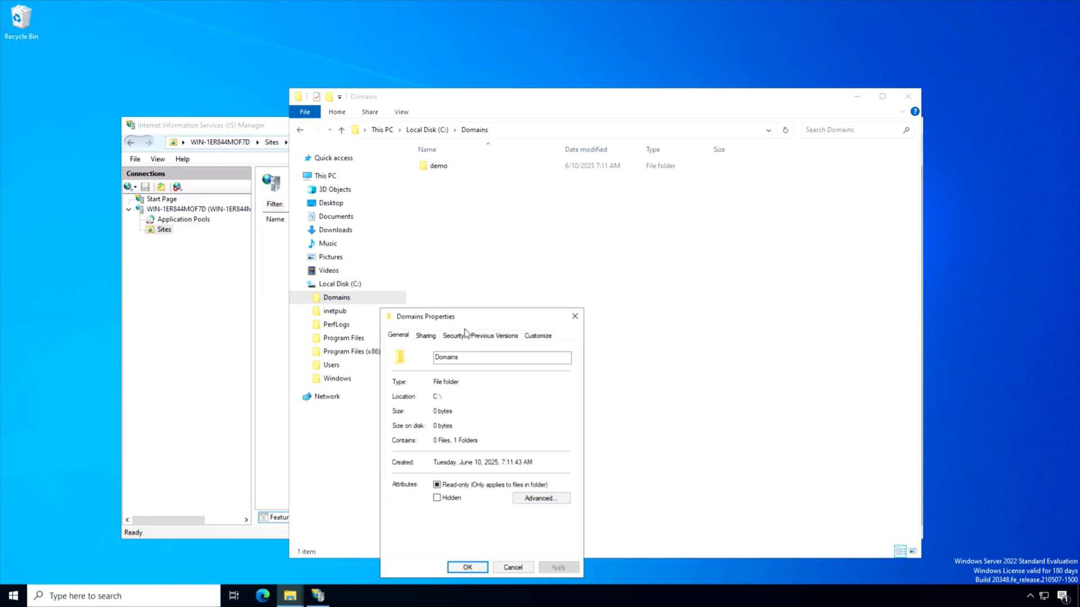
click(458, 336)
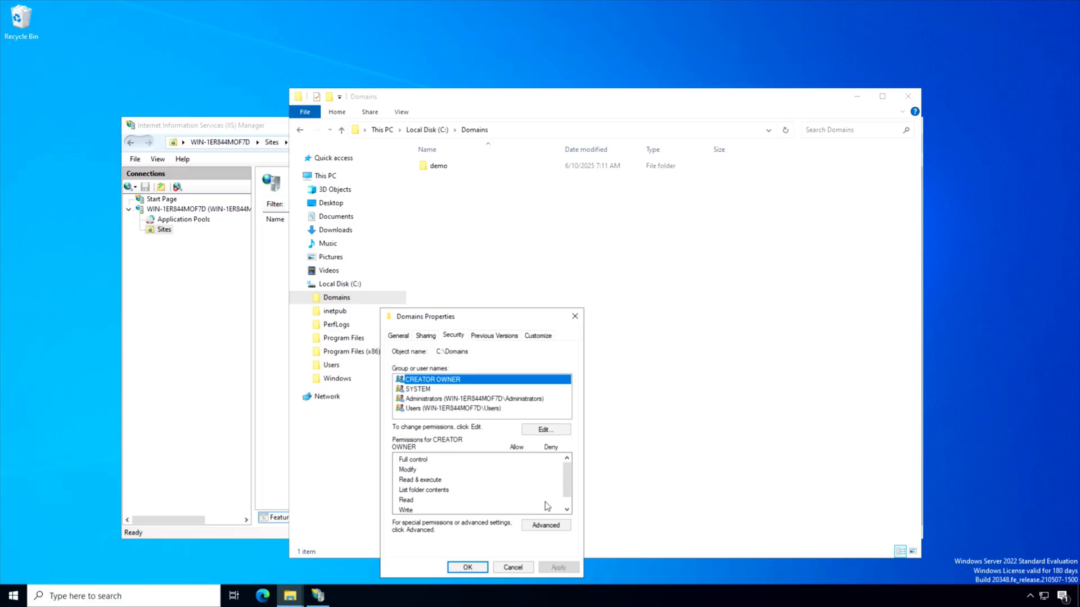
click(546, 526)
click(374, 386)
click(464, 279)
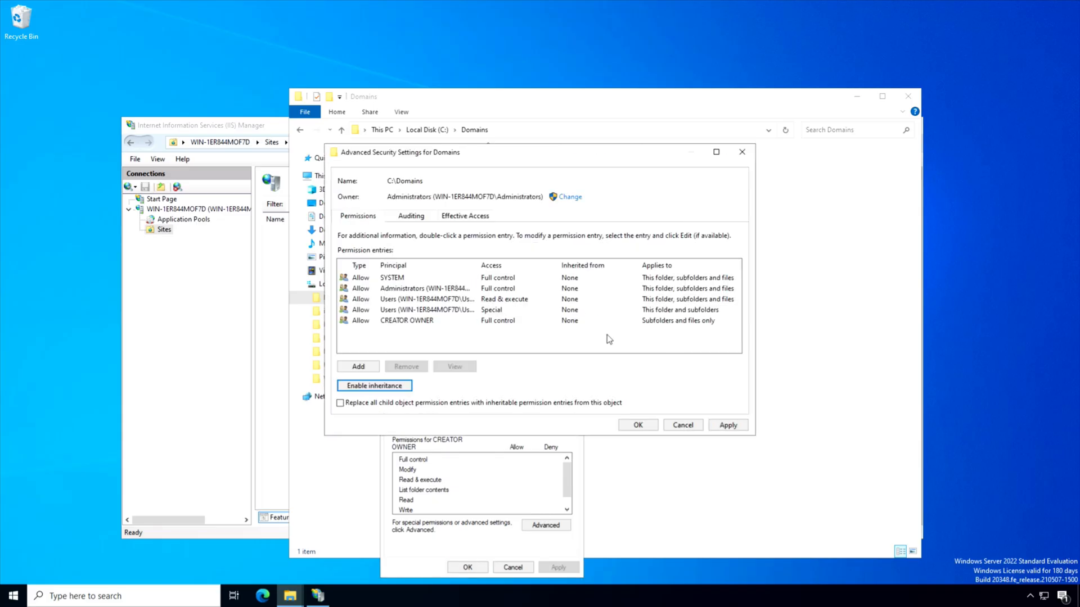
click(636, 426)
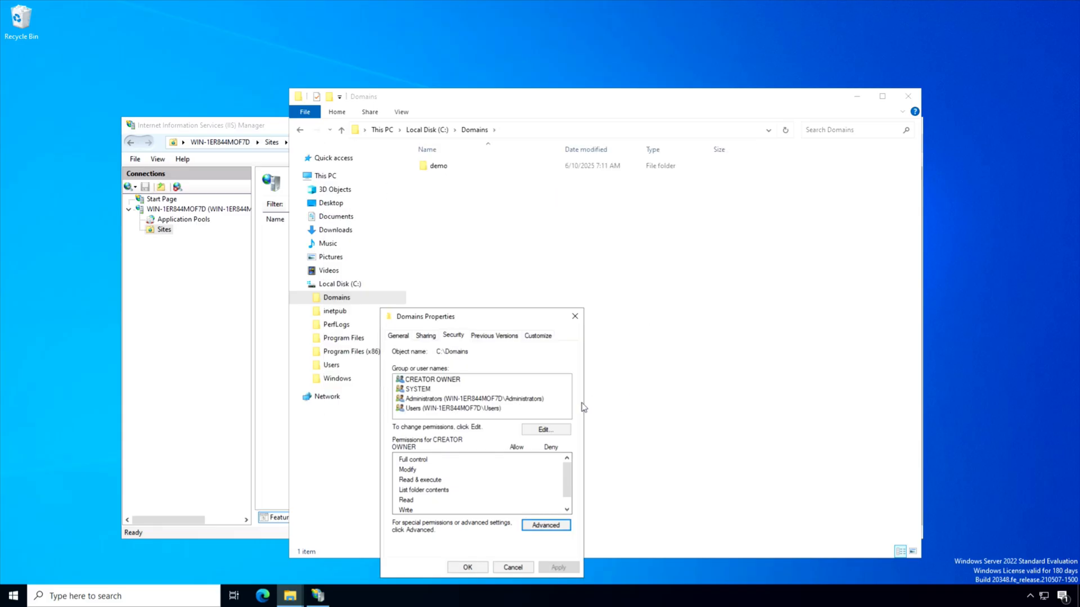
Remove CREATOR OWNER and Users from the Domains folder's permissions
click(543, 430)
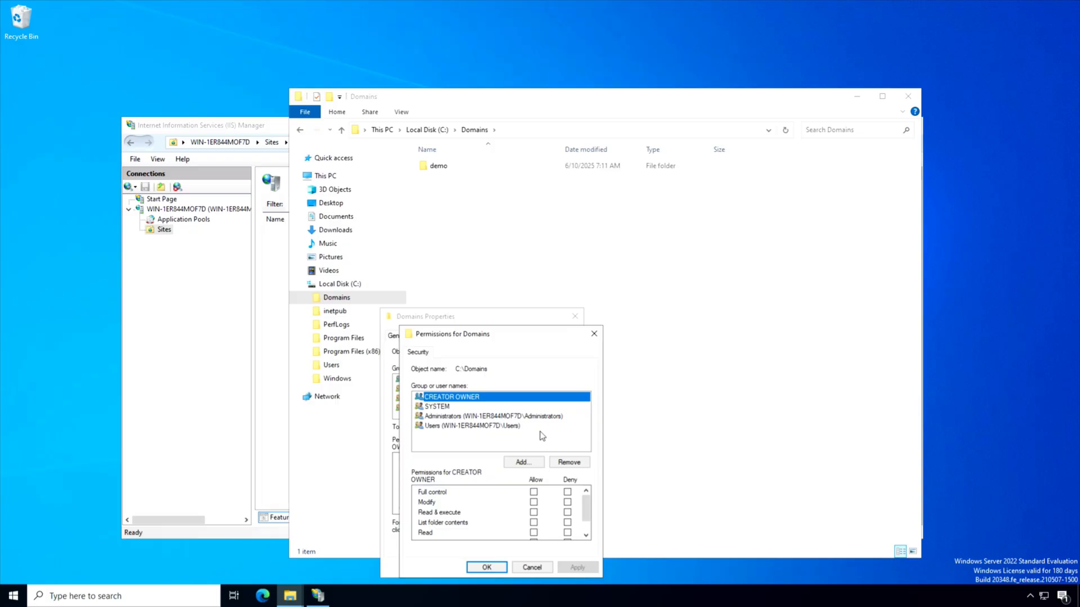
click(569, 462)
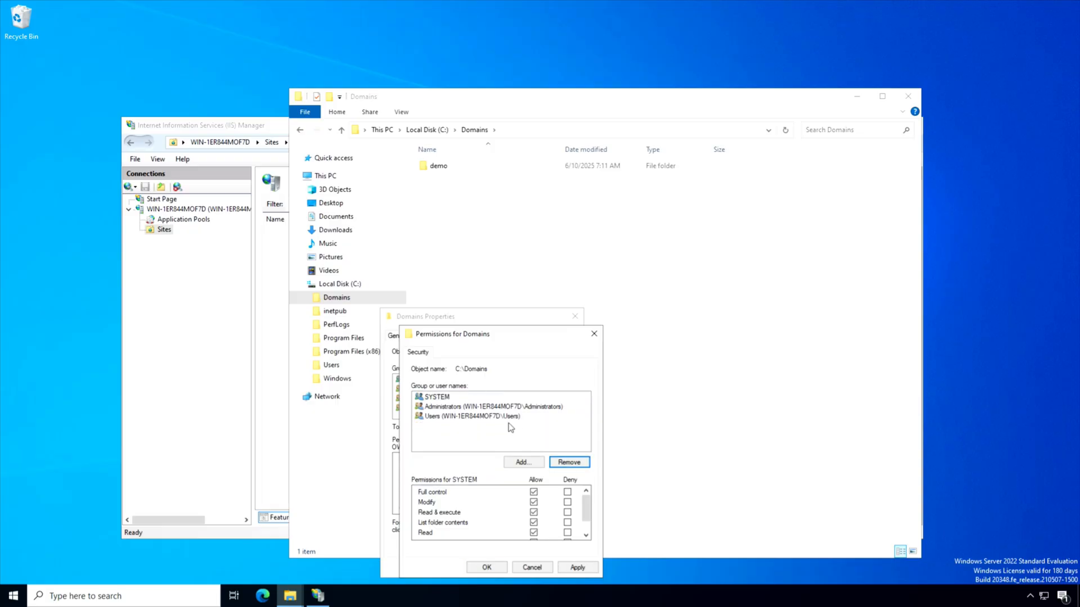
click(509, 426)
click(571, 463)
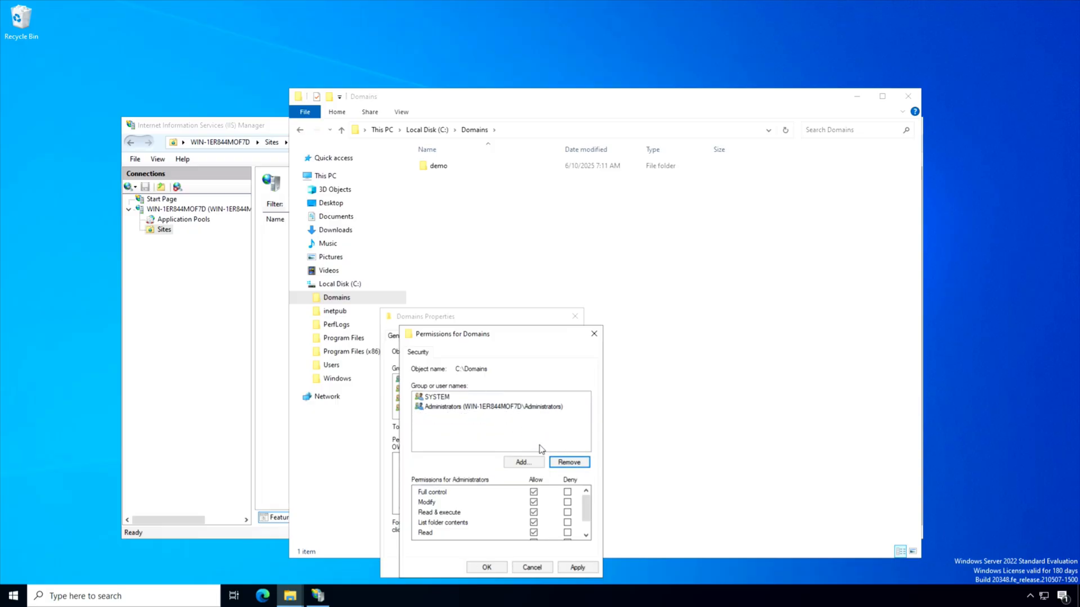
click(462, 399)
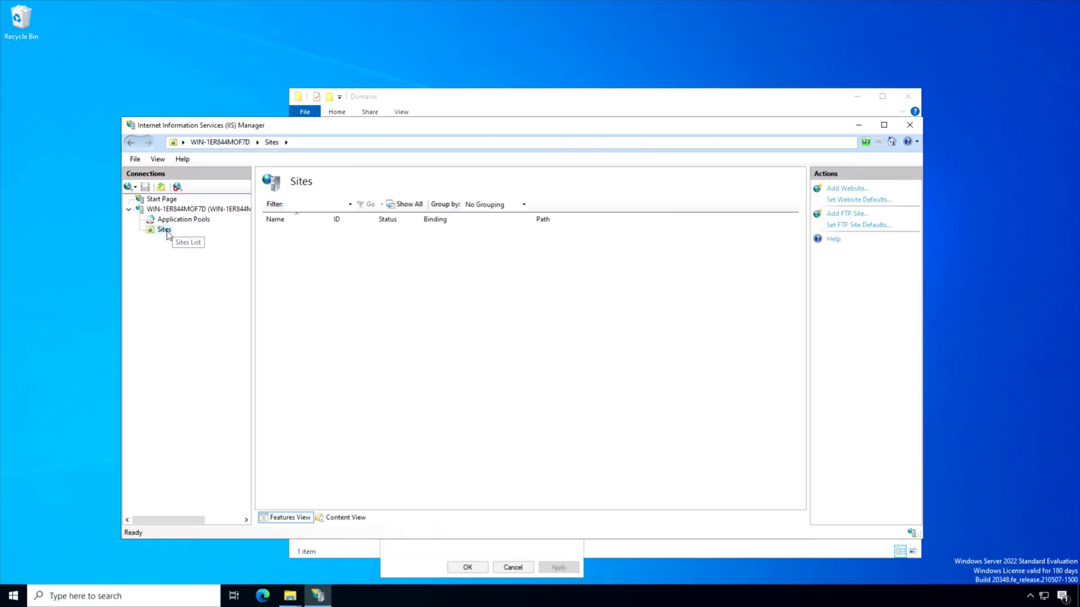
In IIS Manager, add the website demo.todaystechbytes.com with physical path C:\domains\demo and host name demo.todaystechbytes.com over http on port 80
right_click(167, 233)
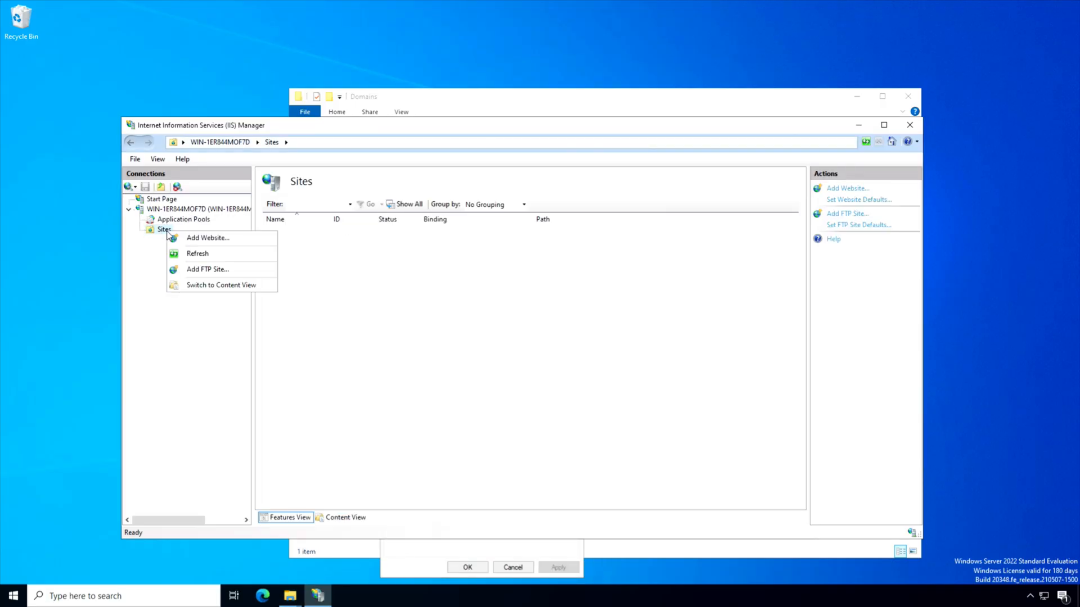
click(201, 238)
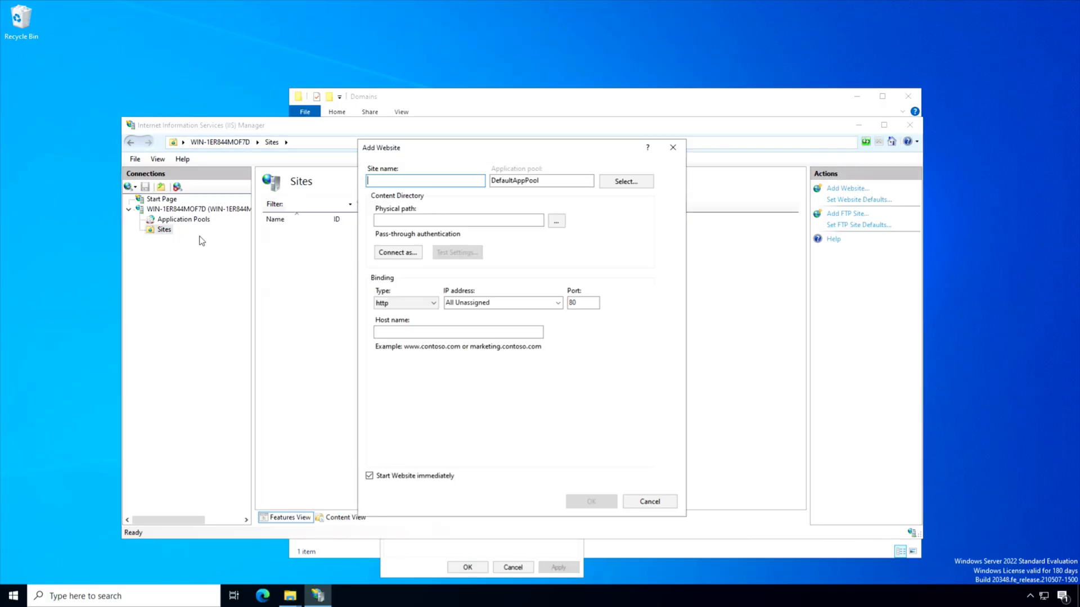
text(demo.todaystechbytes.com)
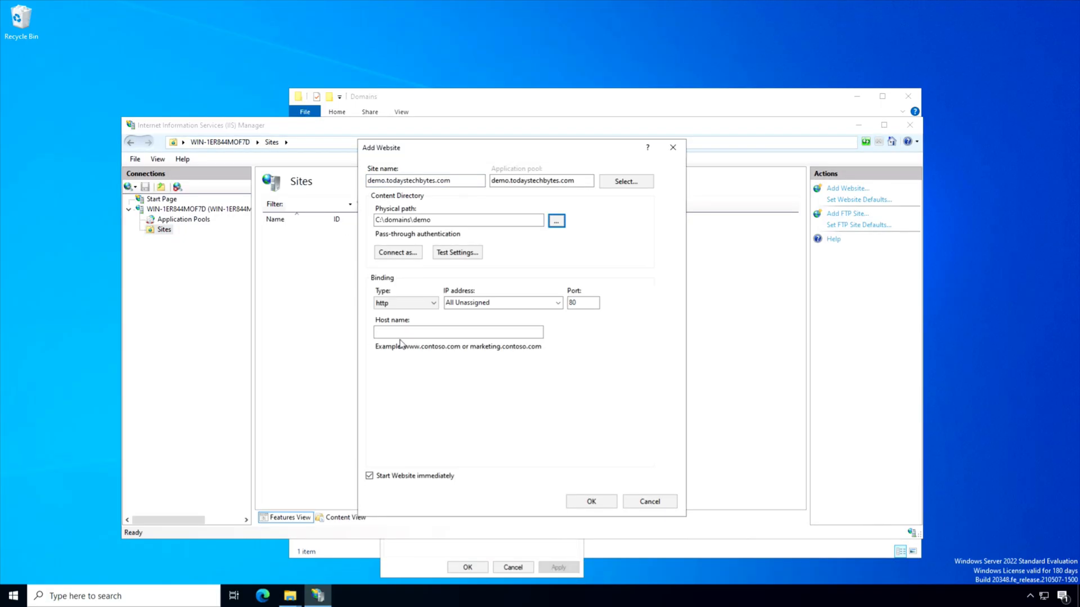
click(417, 334)
text(demo.todaystechbytes.com)
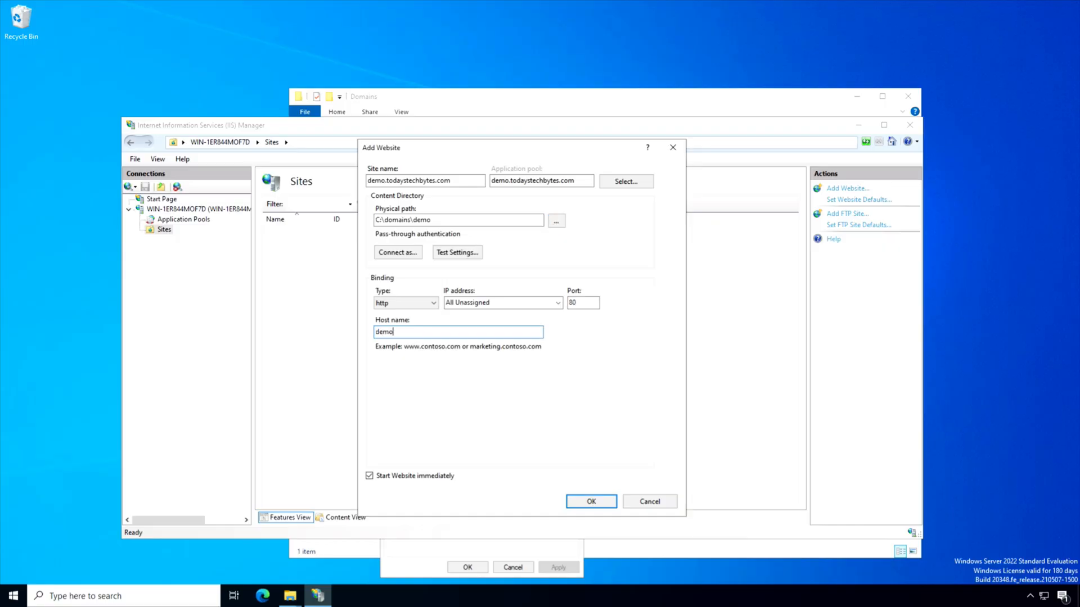
click(571, 505)
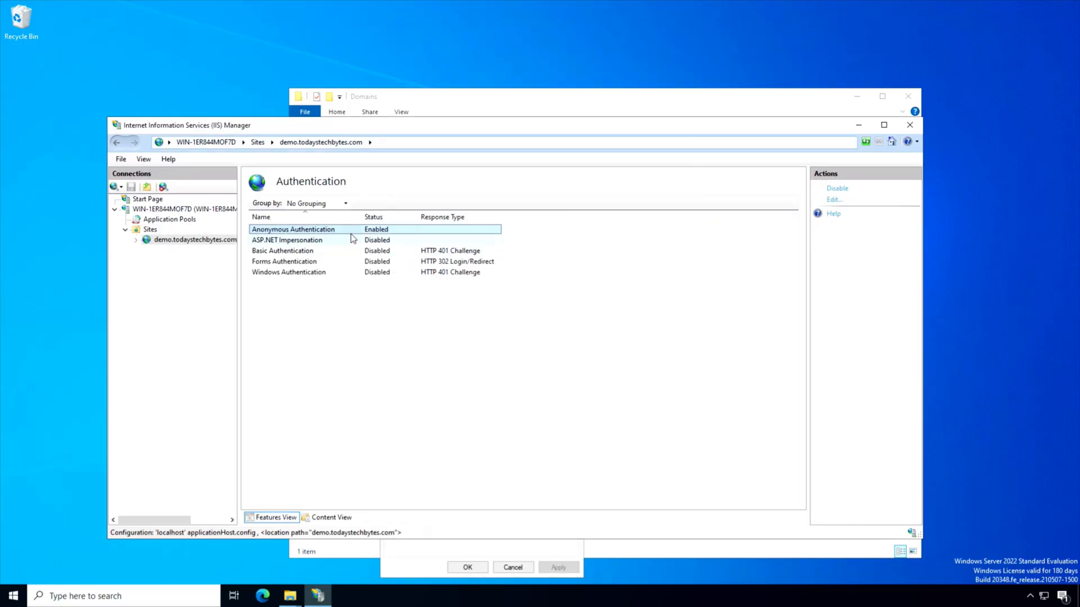
Set the site's Anonymous Authentication to use the application pool identity
right_click(349, 232)
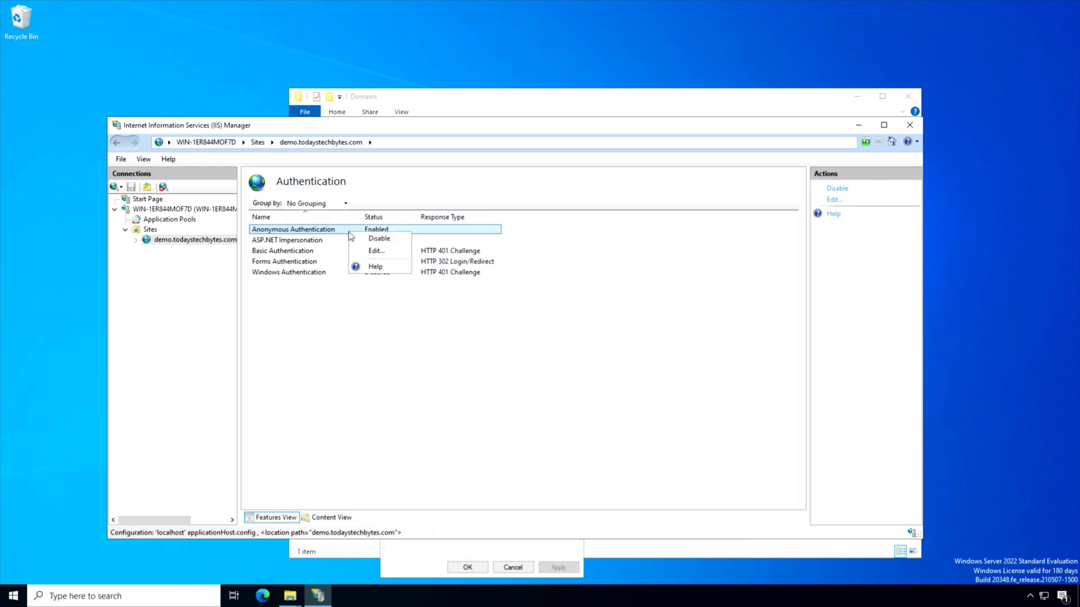
click(376, 252)
click(427, 344)
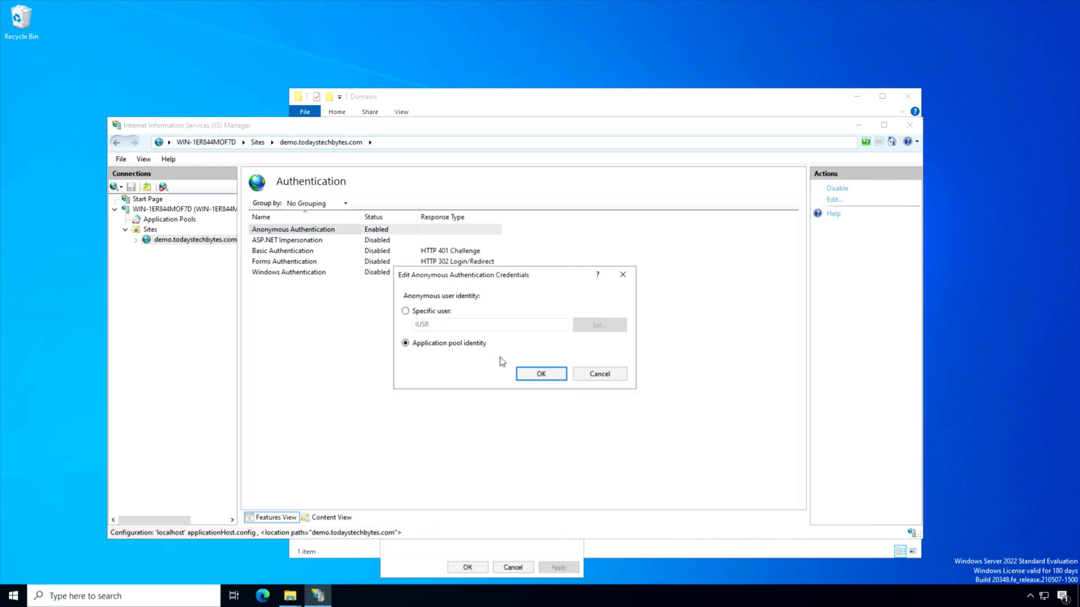
click(541, 374)
Review the process model identity and its built-in account options for the demo.todaystechbytes.com application pool
click(166, 220)
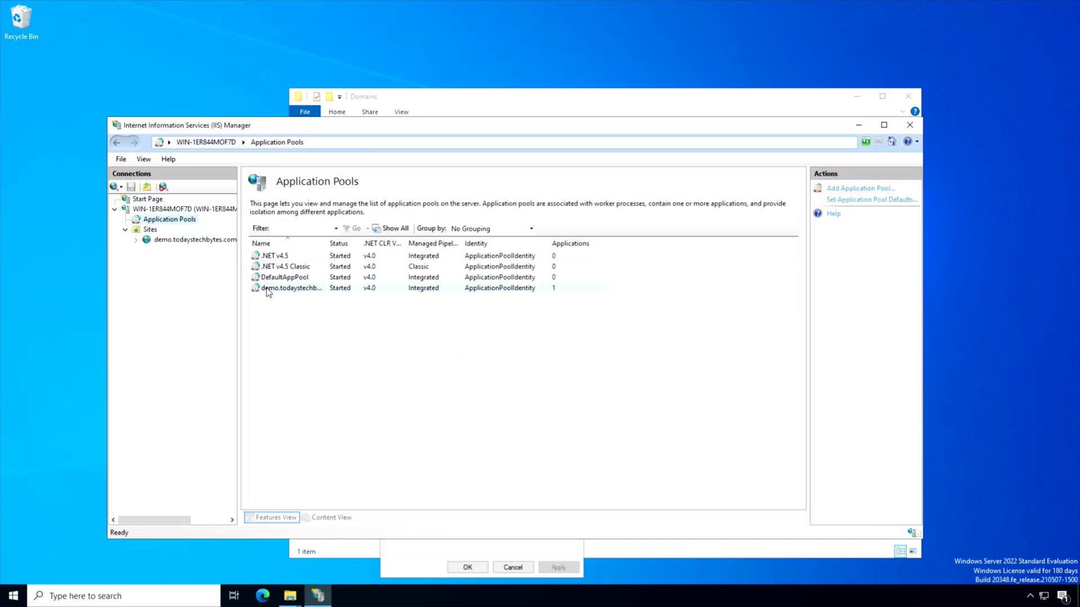
click(267, 291)
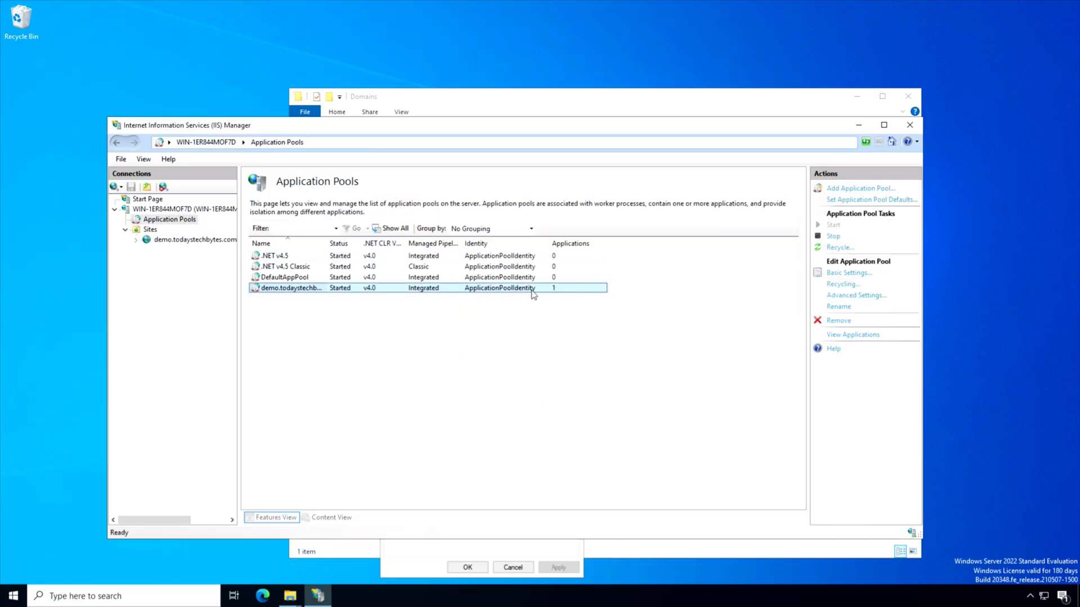
click(846, 295)
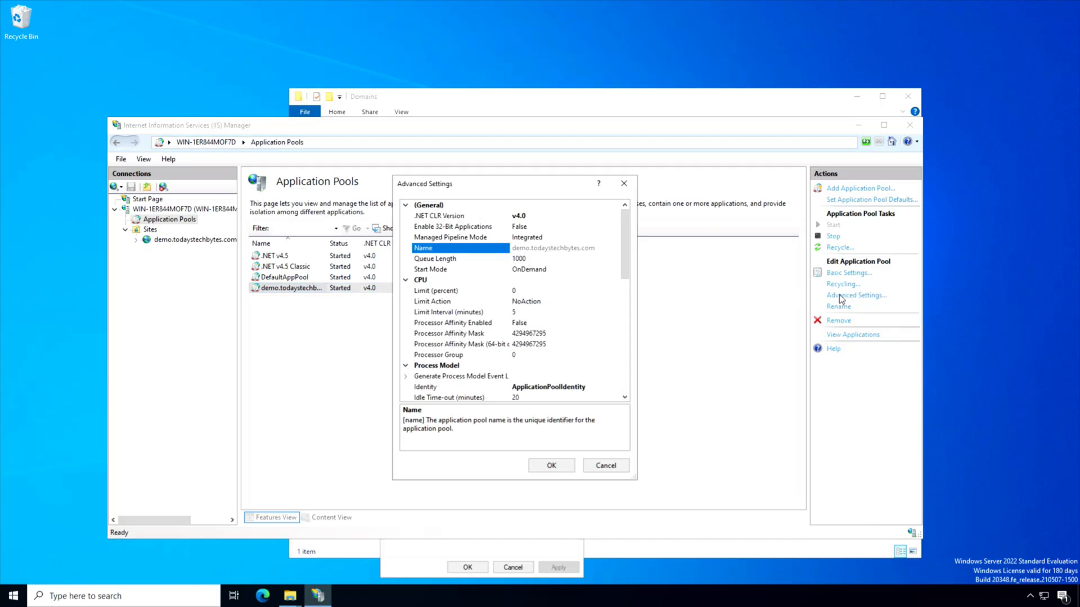
click(604, 391)
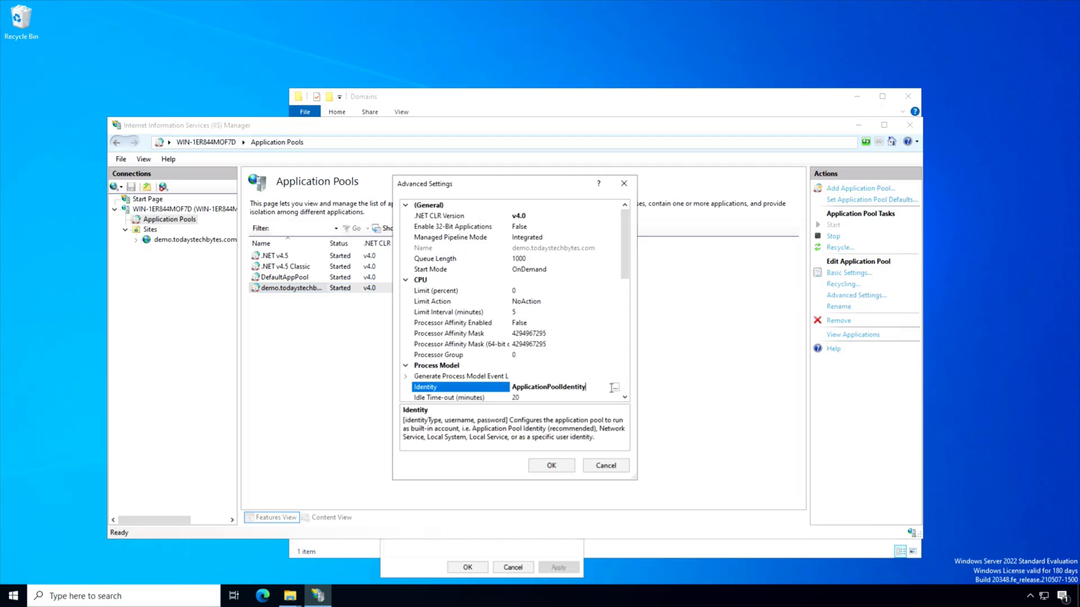
click(615, 388)
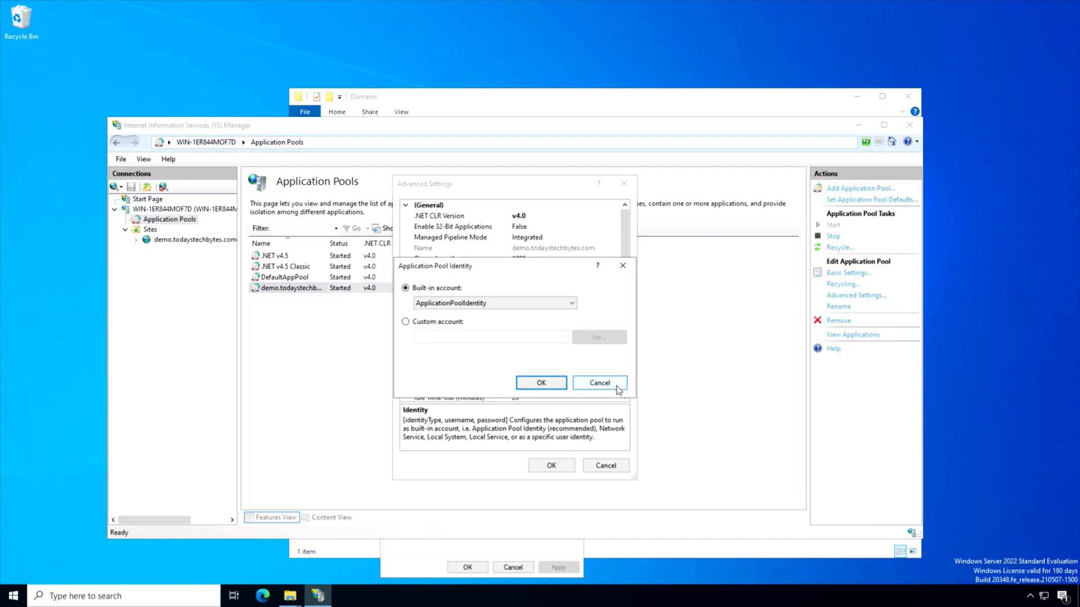
click(455, 304)
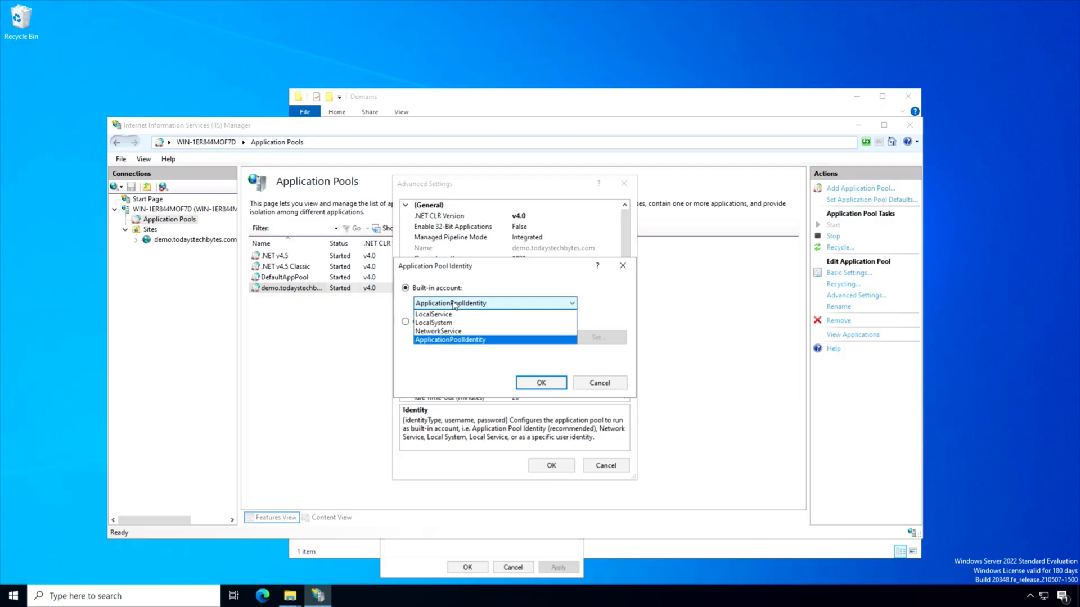
click(482, 287)
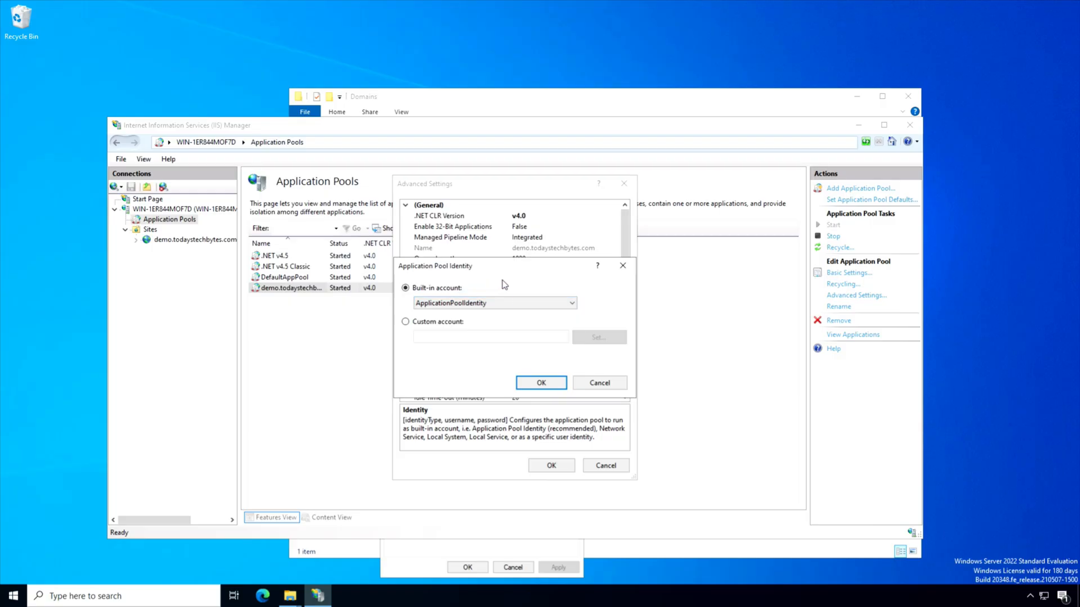
click(547, 383)
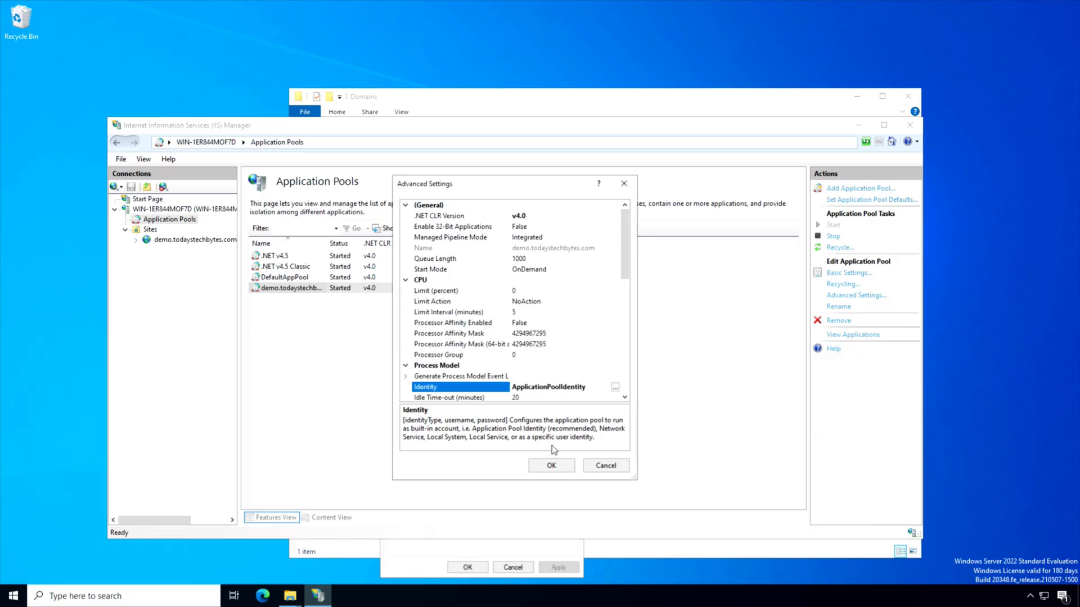
click(551, 466)
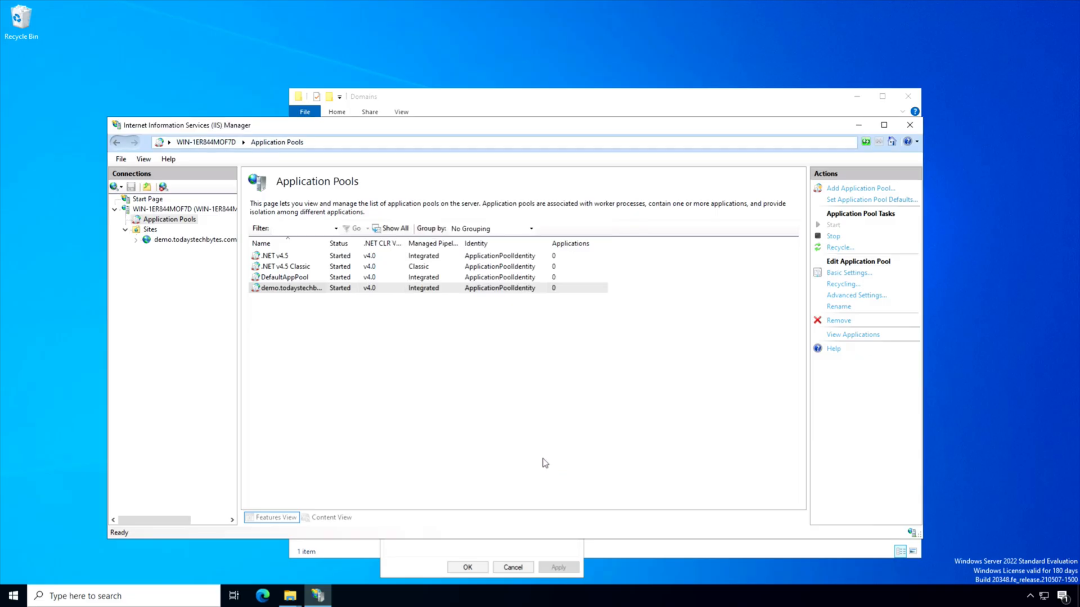
Add the application pool account iis apppool\demo.todaystechbytes.com to the Domains folder's permissions
click(419, 558)
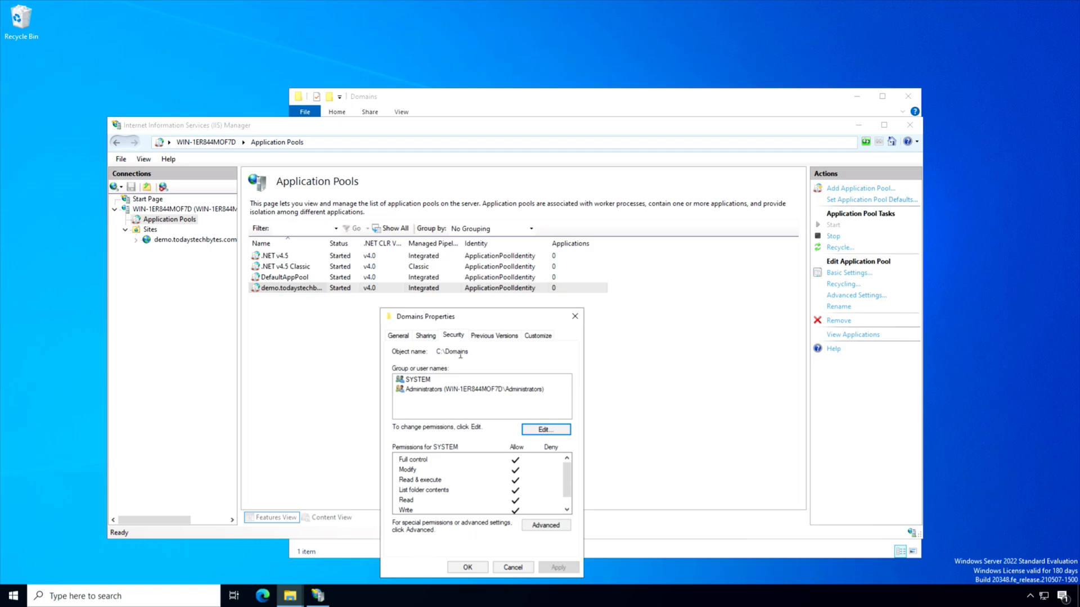
click(482, 93)
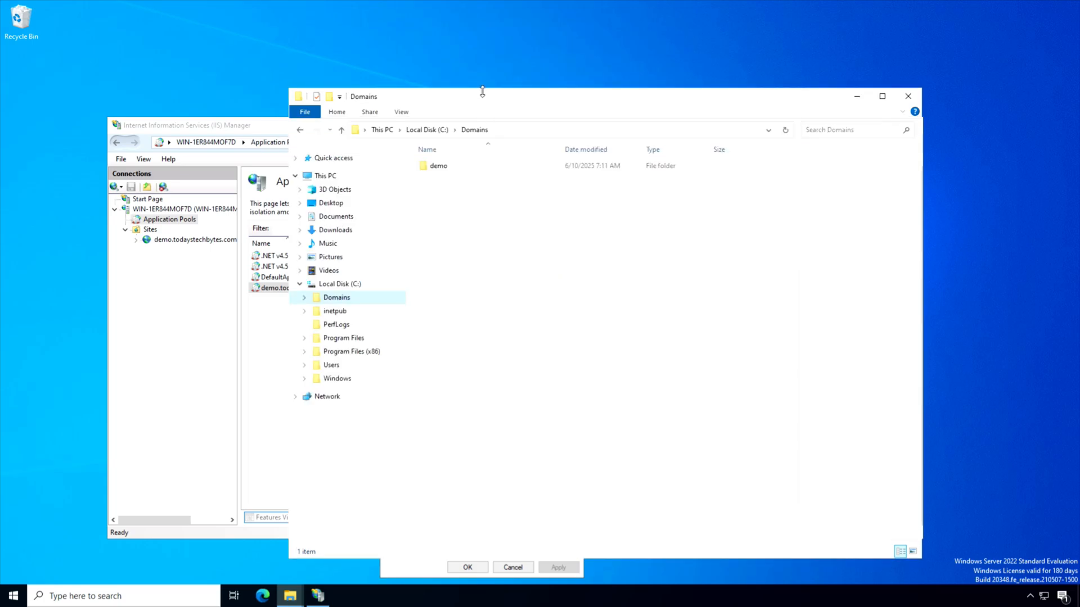
click(414, 574)
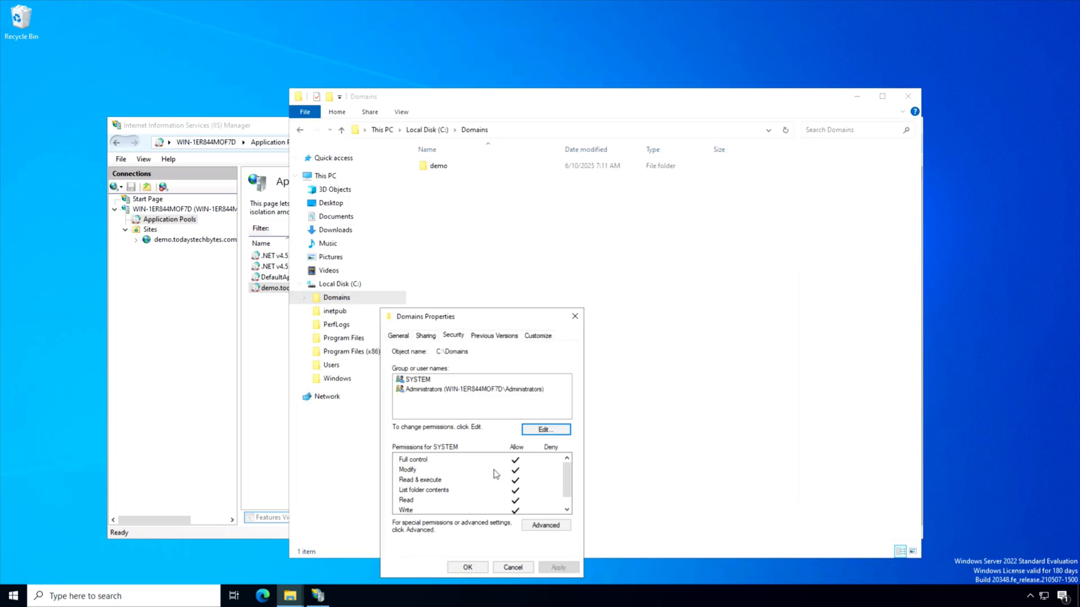
click(541, 432)
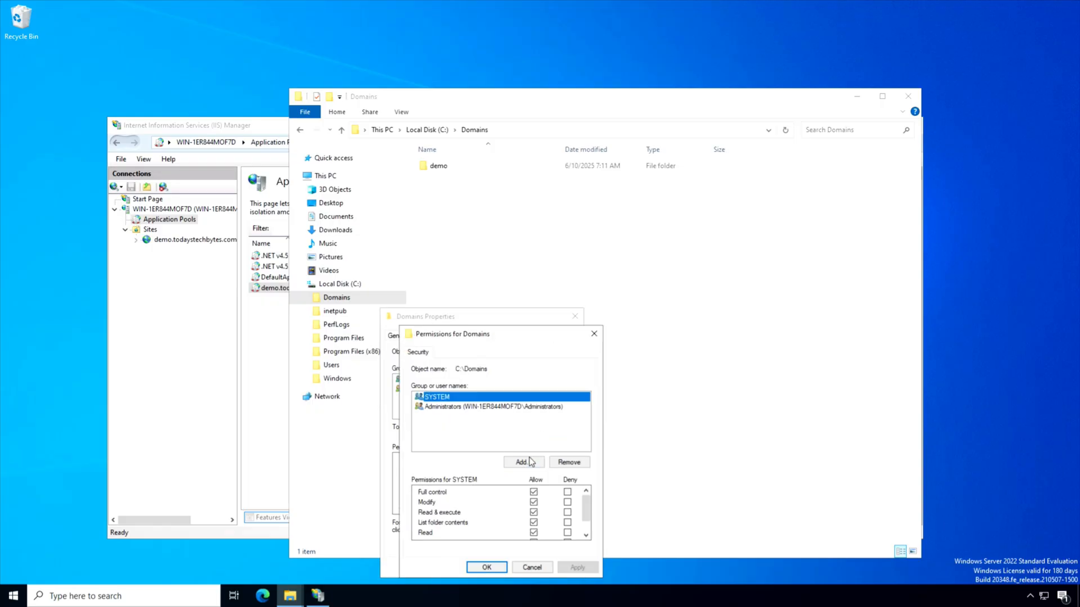
click(522, 462)
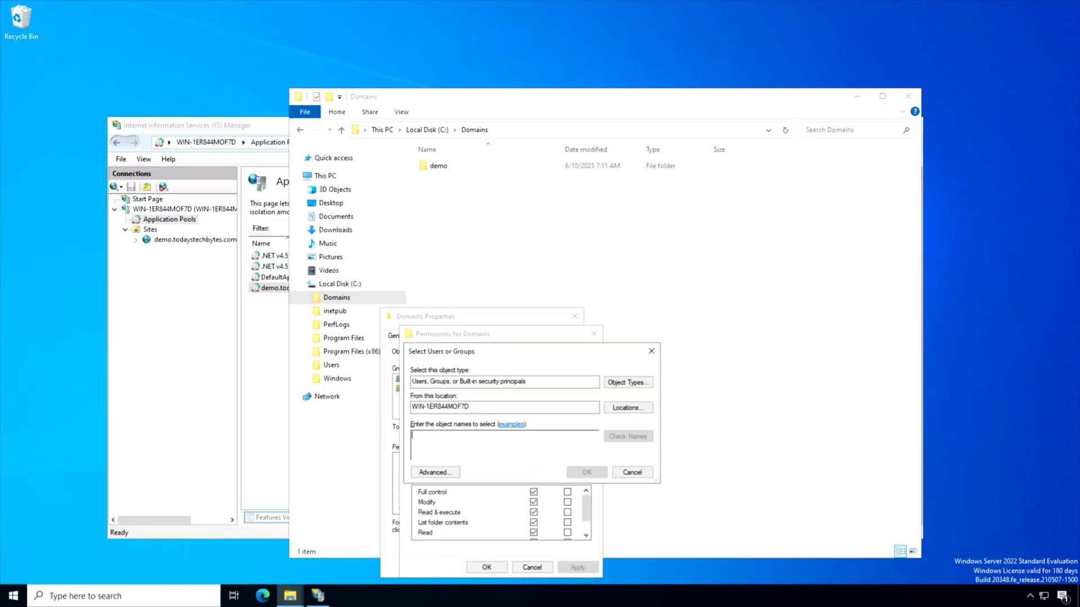
text(I)
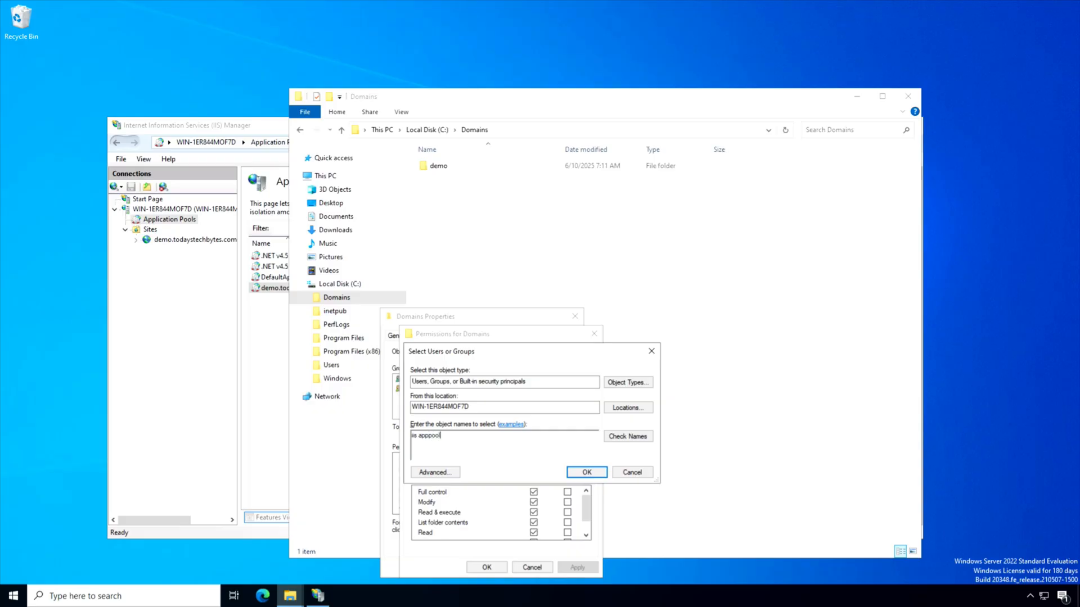
text(is apppool\demo.todaystechbytes.com)
key(Return)
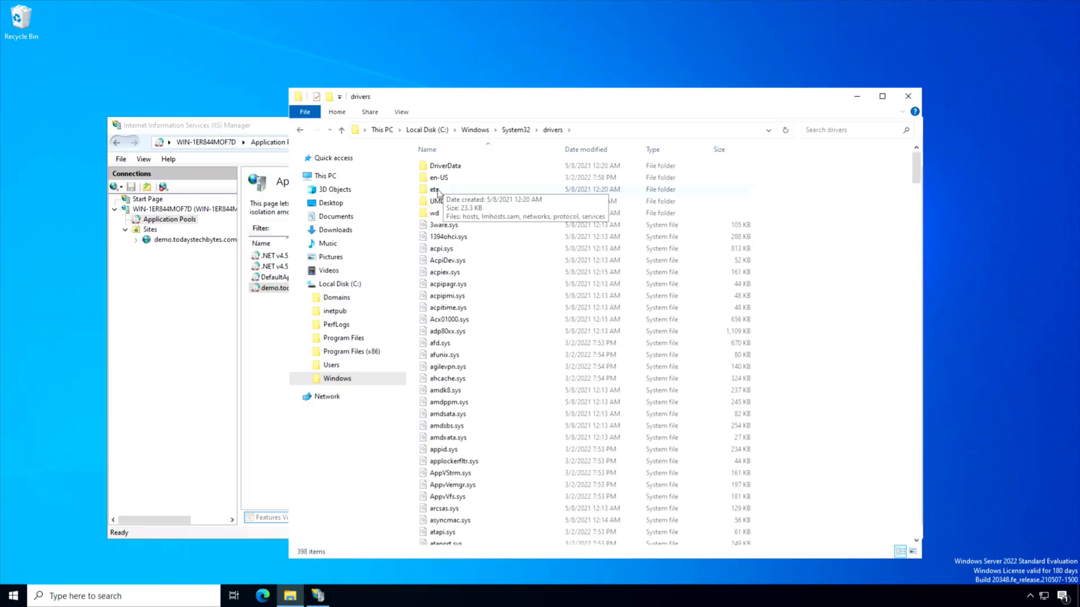
Open the hosts file from C:\Windows\System32\drivers\etc in Notepad
double_click(440, 194)
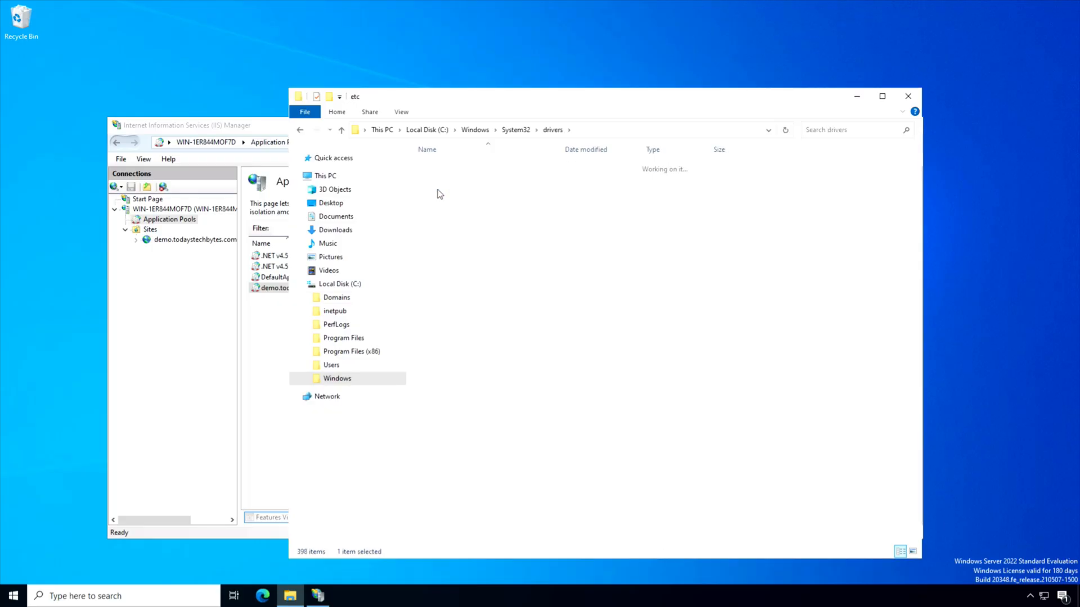
click(439, 168)
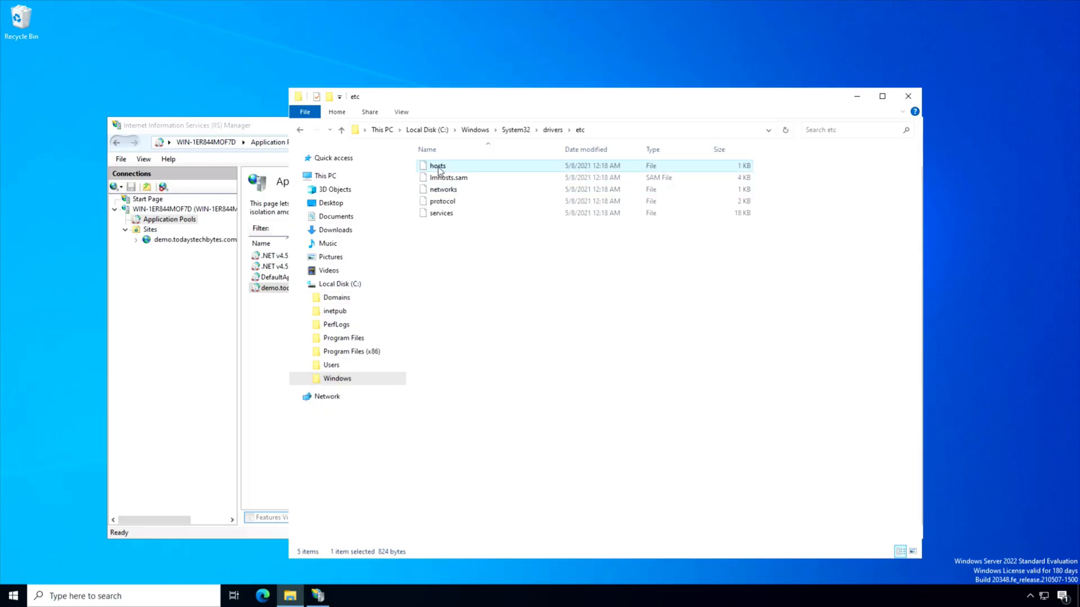
double_click(439, 167)
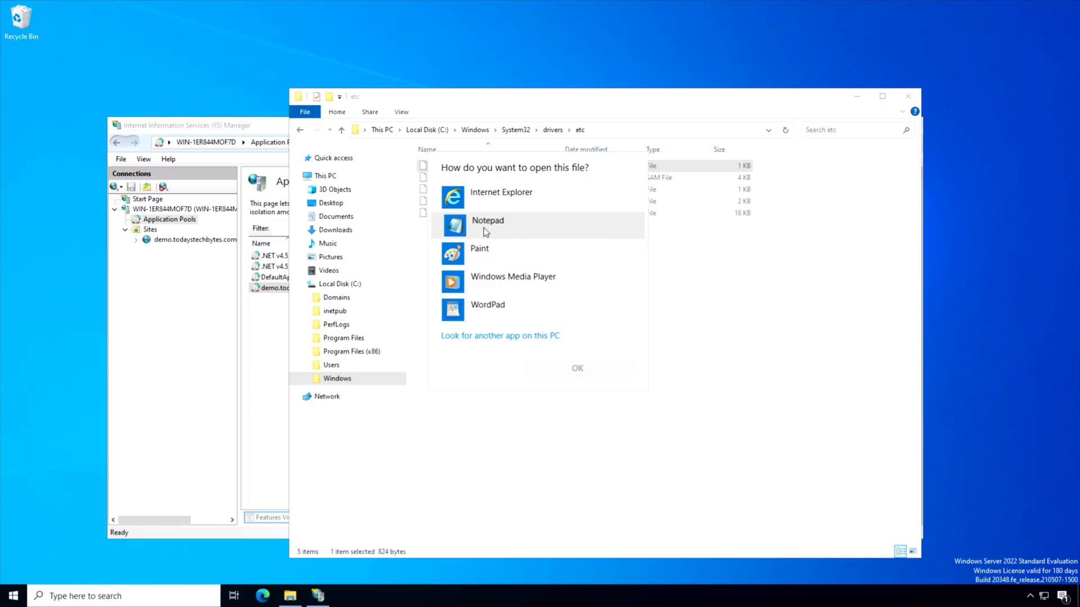
click(486, 231)
click(542, 371)
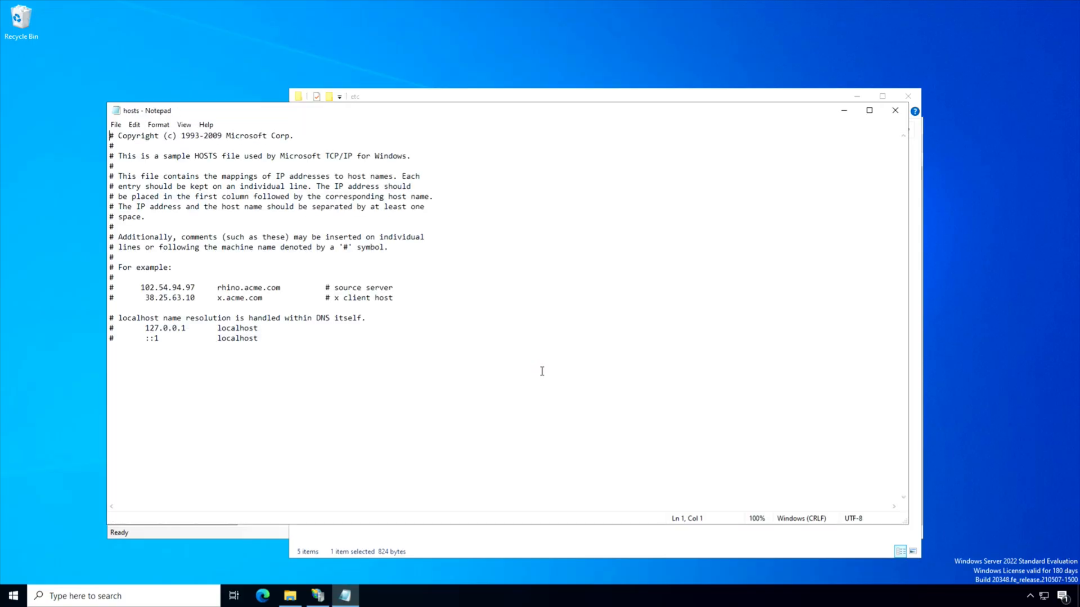
Add the entry 127.0.0.1 demo.todaystechbytes.com at the end of the hosts file and save it
click(118, 363)
text(127.0.0.1 demo)
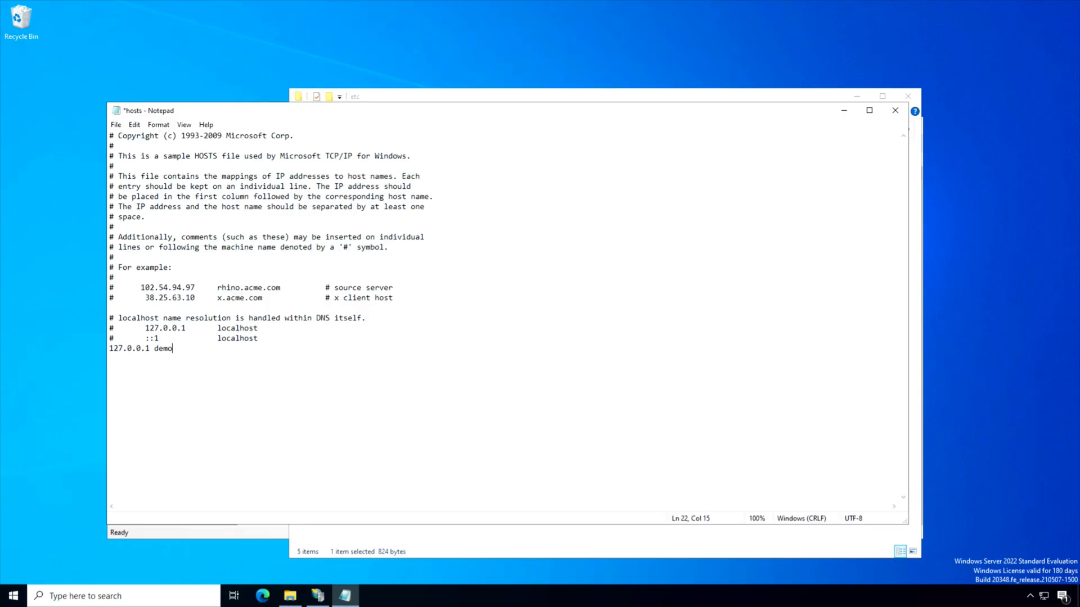
text(.todaystechbytes.com)
click(116, 124)
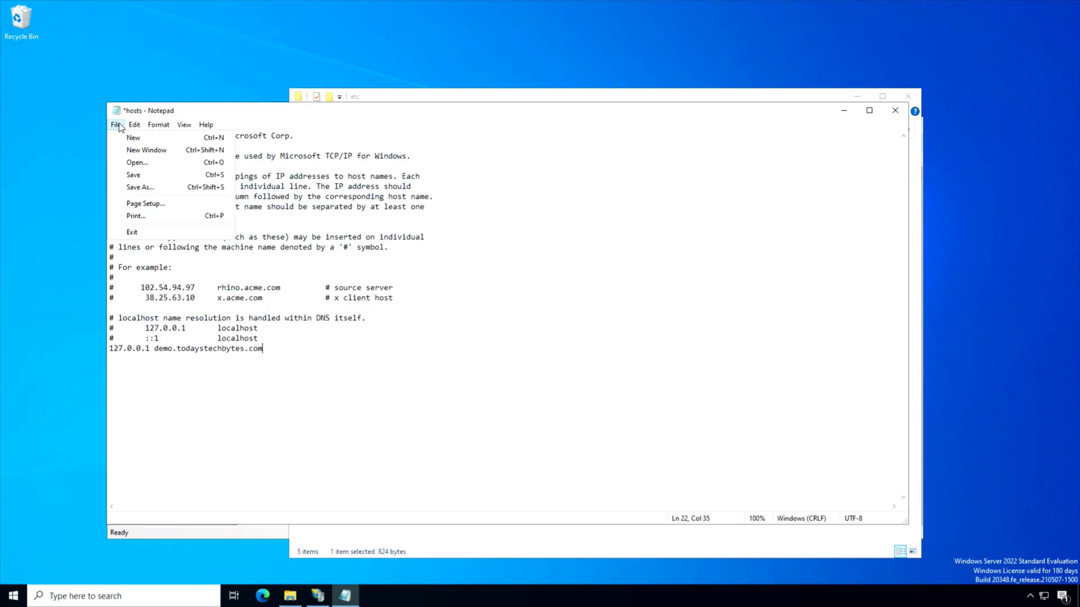
click(132, 175)
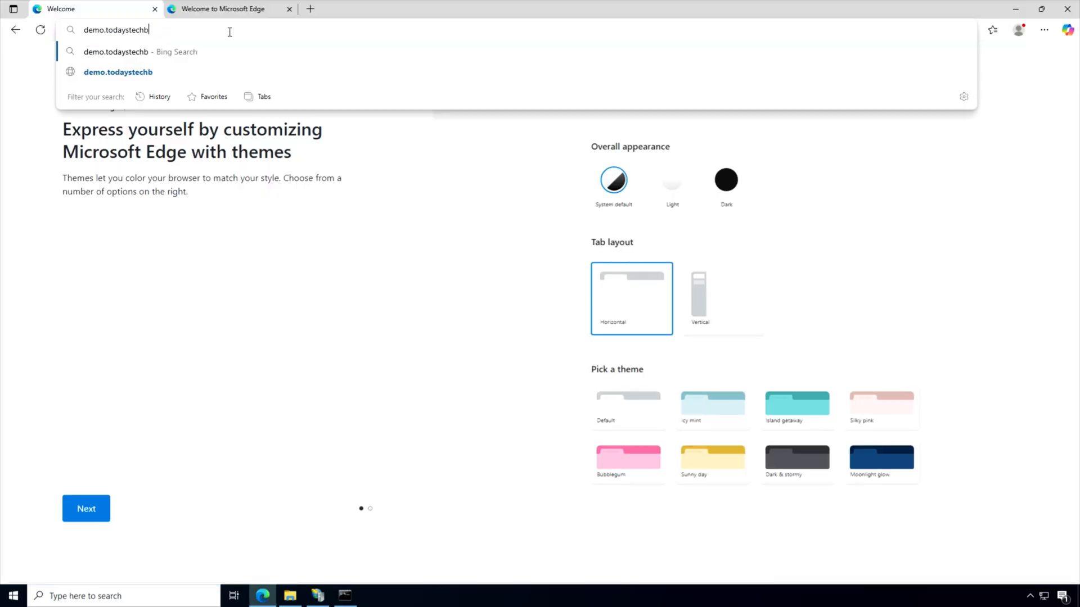
Load demo.todaystechbytes.com in Microsoft Edge to check that the site is served
text(ytes.com)
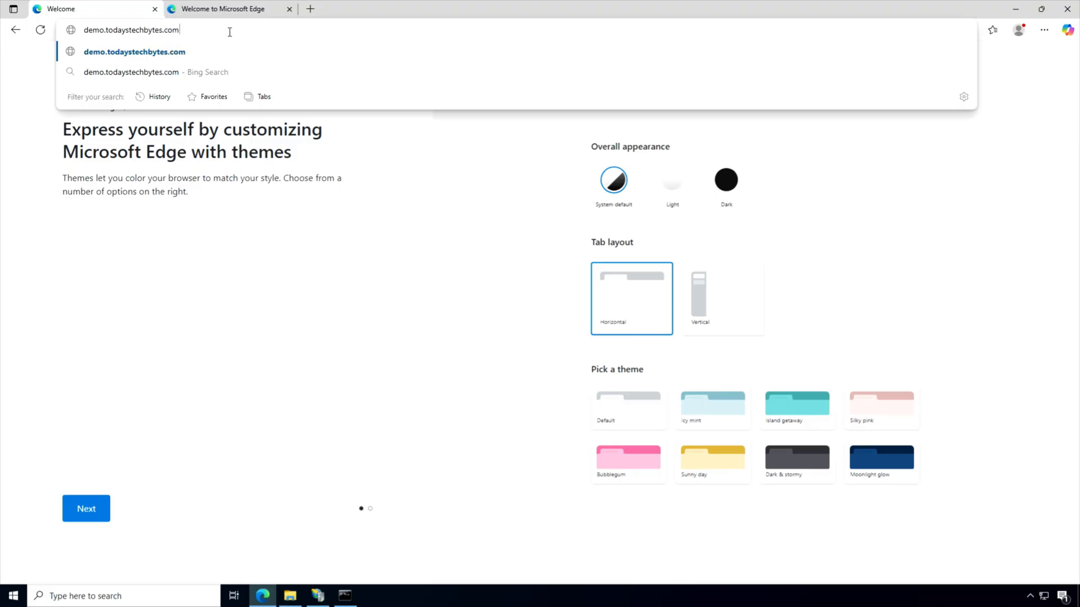
key(Return)
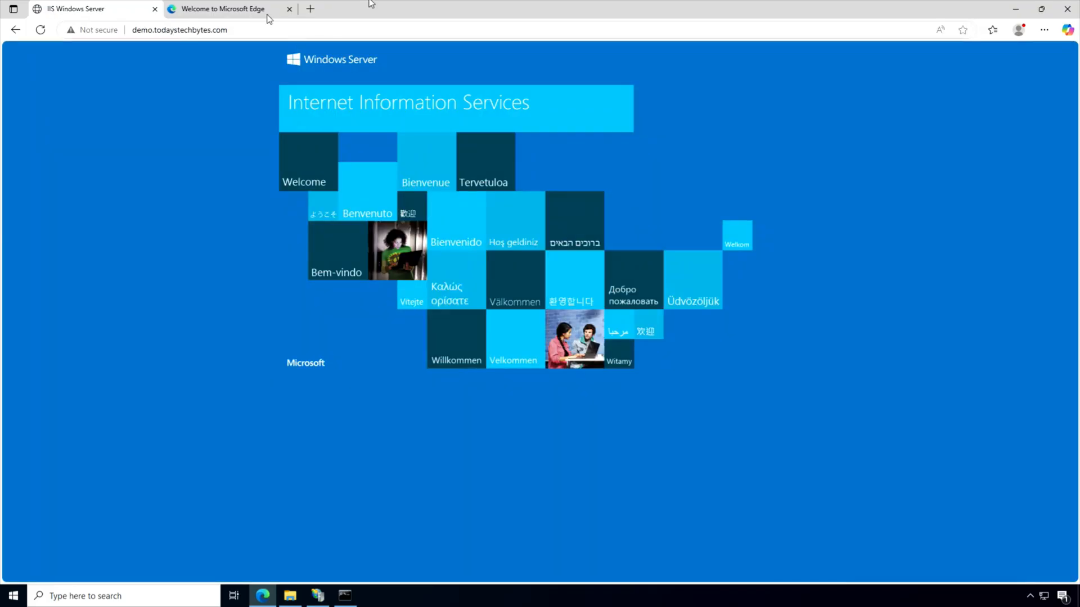
click(1042, 10)
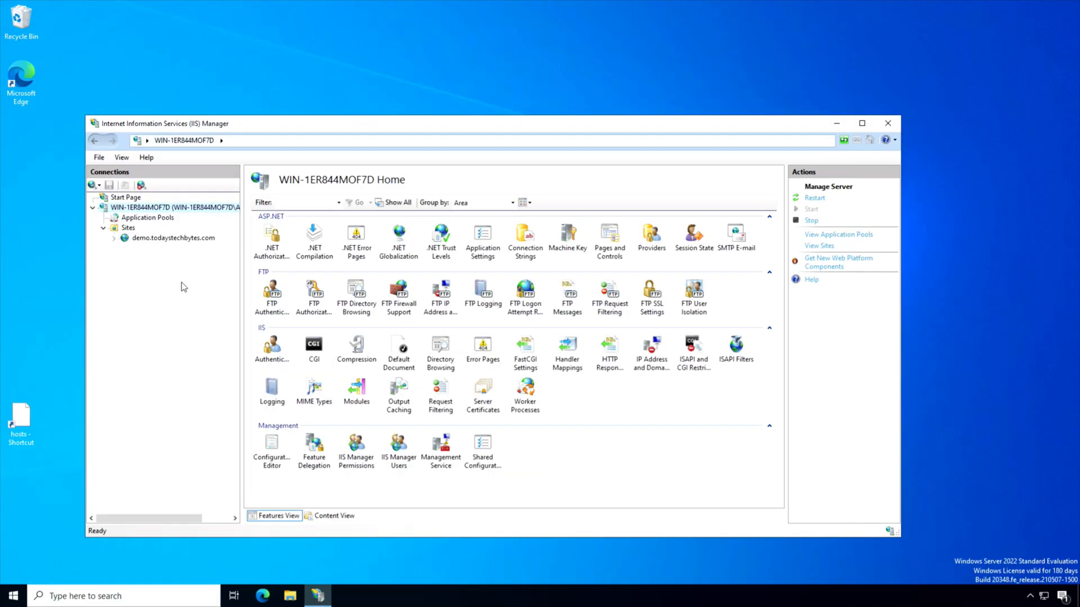
Create a server certificate request in IIS Manager with common name *.todaystechbytes.com and organization todaystechbytes.com, completing the distinguished name properties
double_click(482, 394)
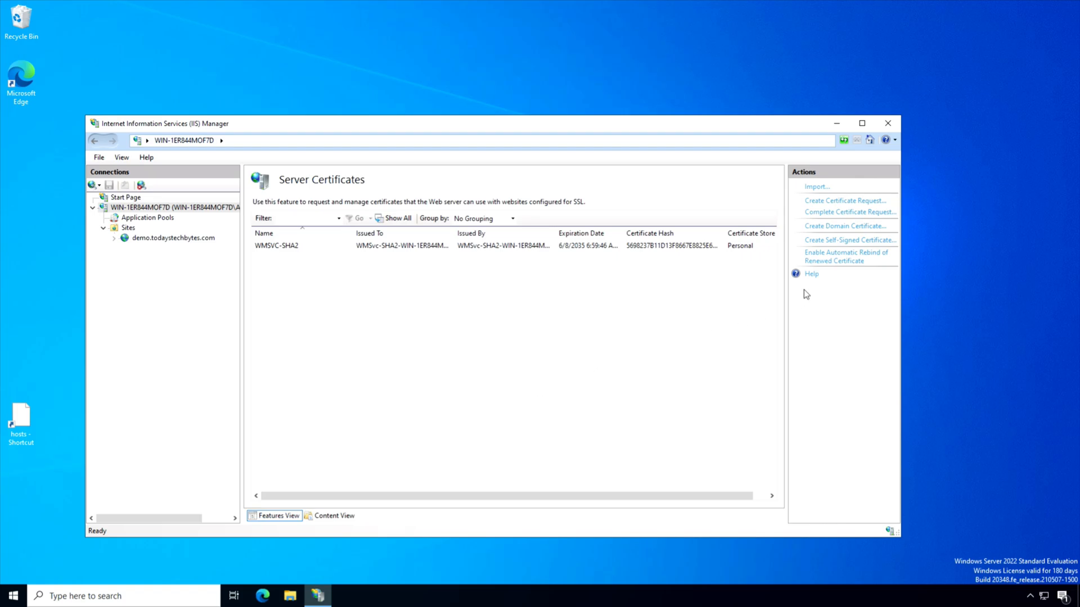
click(822, 202)
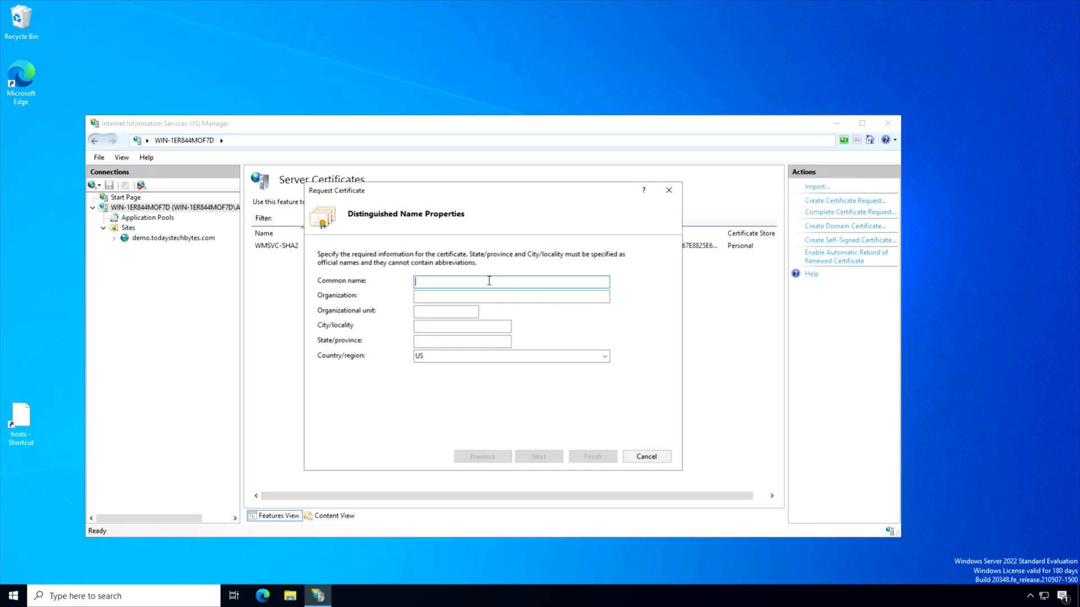
text(*.todaystechbytes.com)
key(Tab)
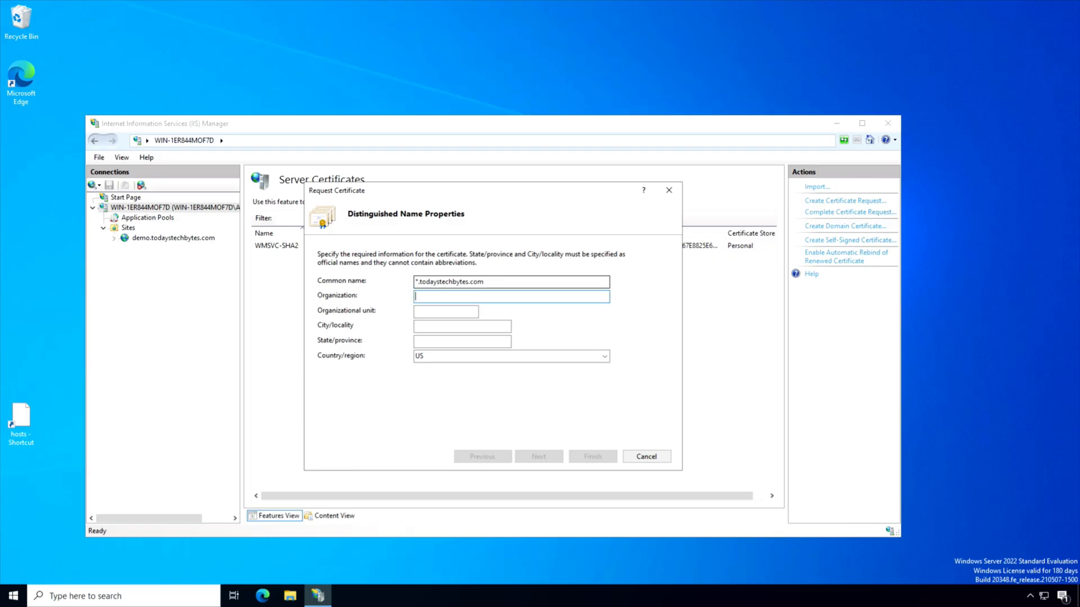
text(todaystechbytes.com)
key(Tab)
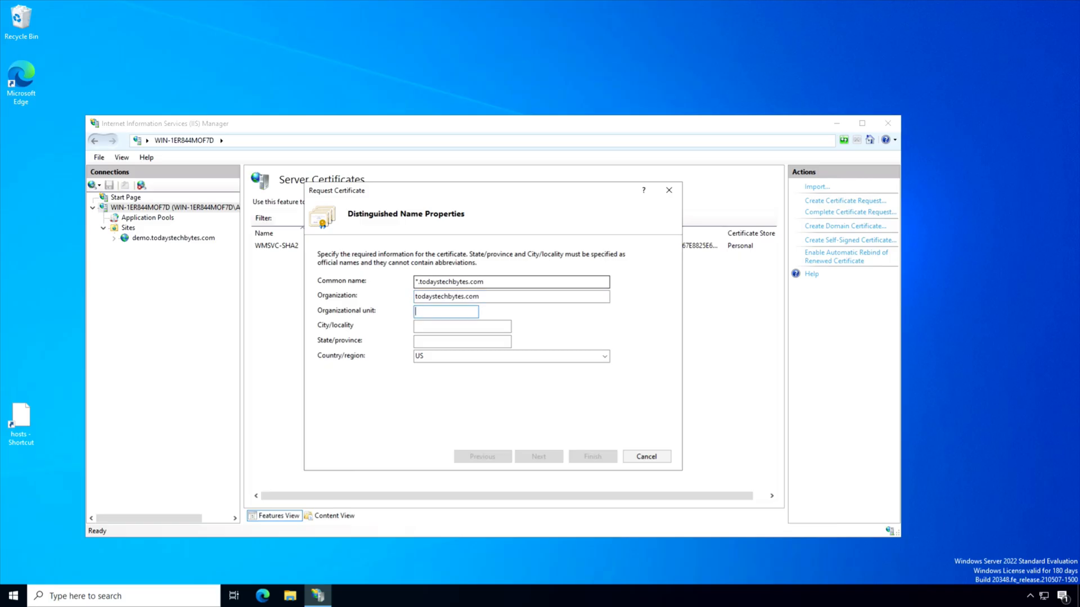
click(547, 456)
Set the certificate request's bit length to 2048 and its output file to C:\Temp\demo.csr.txt
click(393, 338)
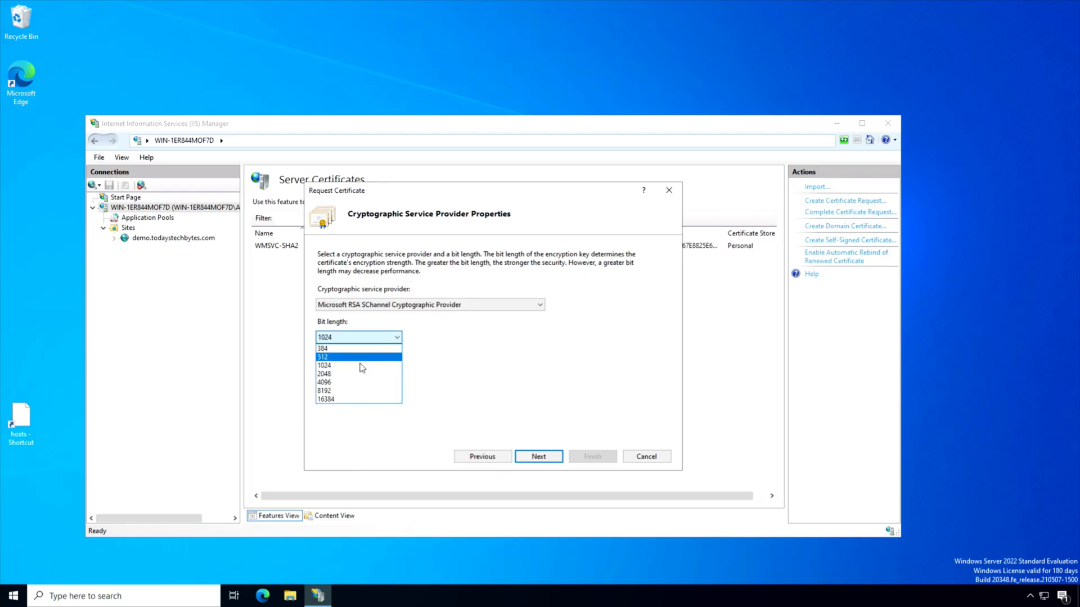
click(362, 374)
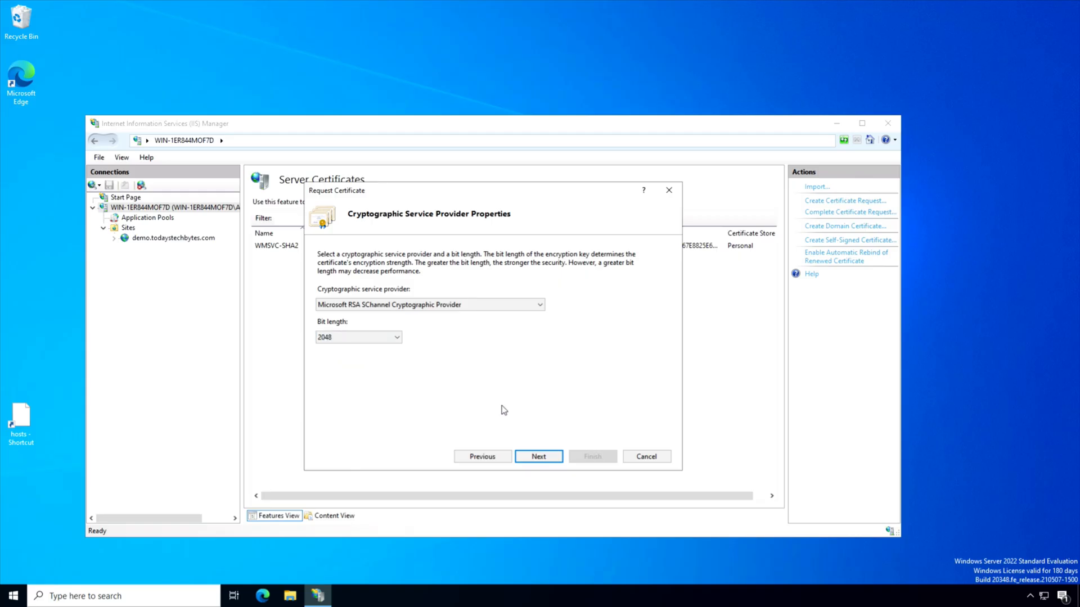
click(546, 456)
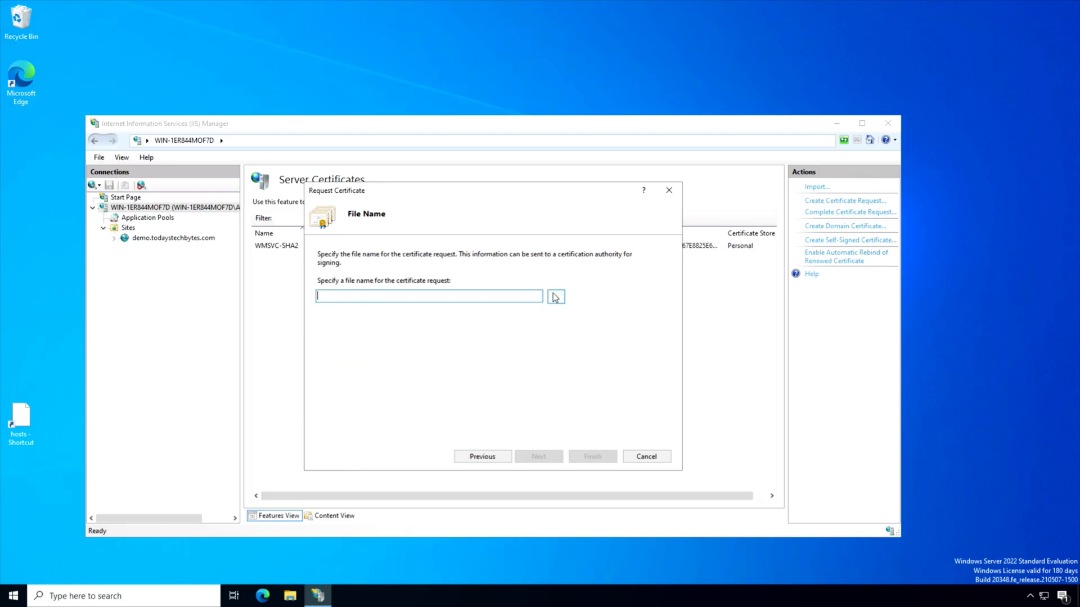
click(555, 297)
text(txt)
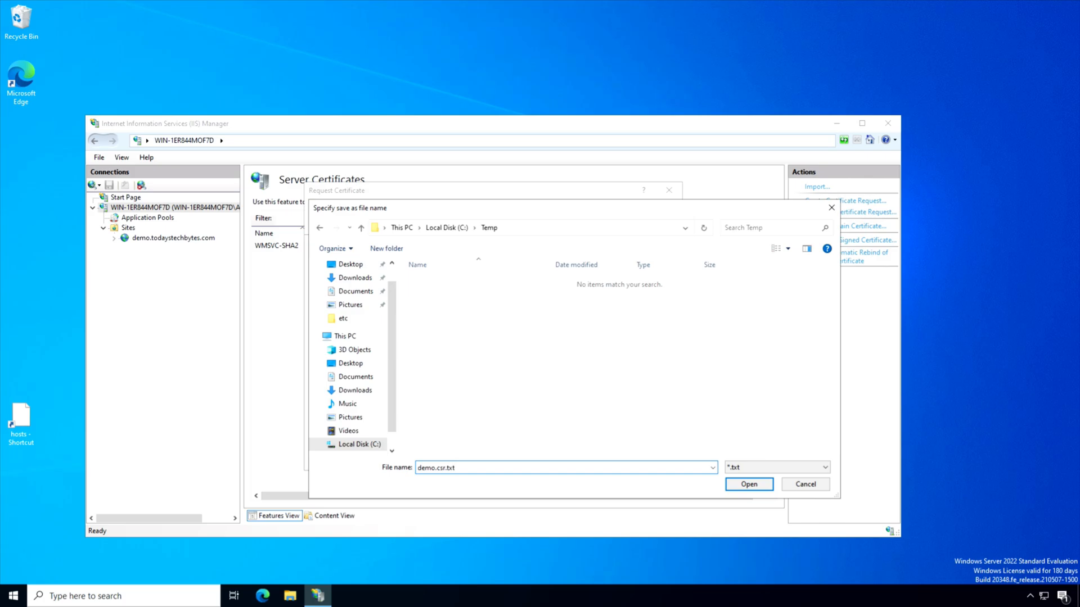
key(Return)
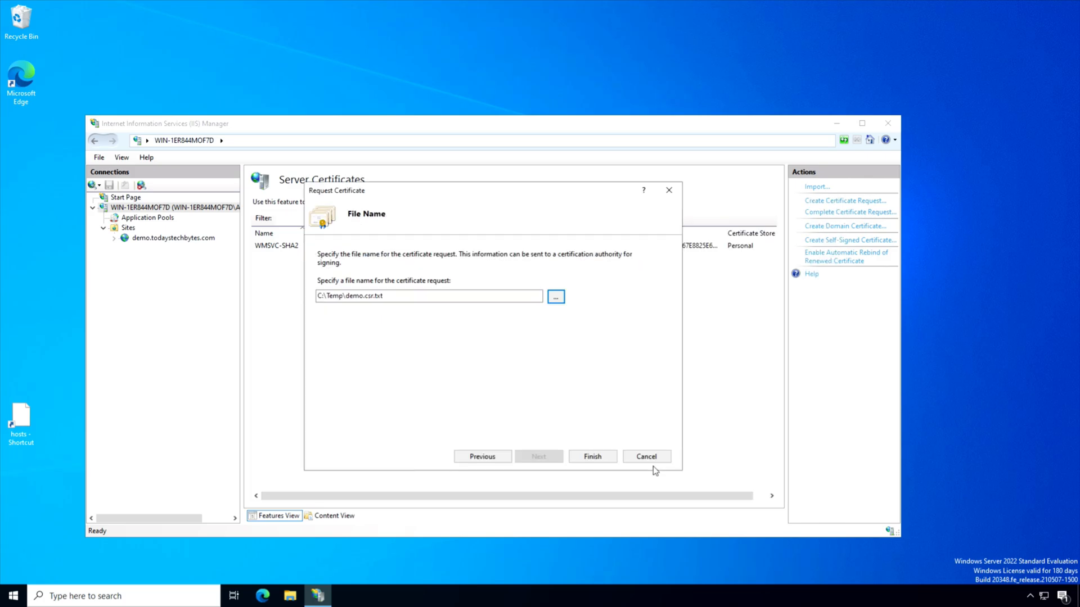
Finish the certificate request and browse to the Temp folder on Local Disk (C:) in File Explorer
click(605, 459)
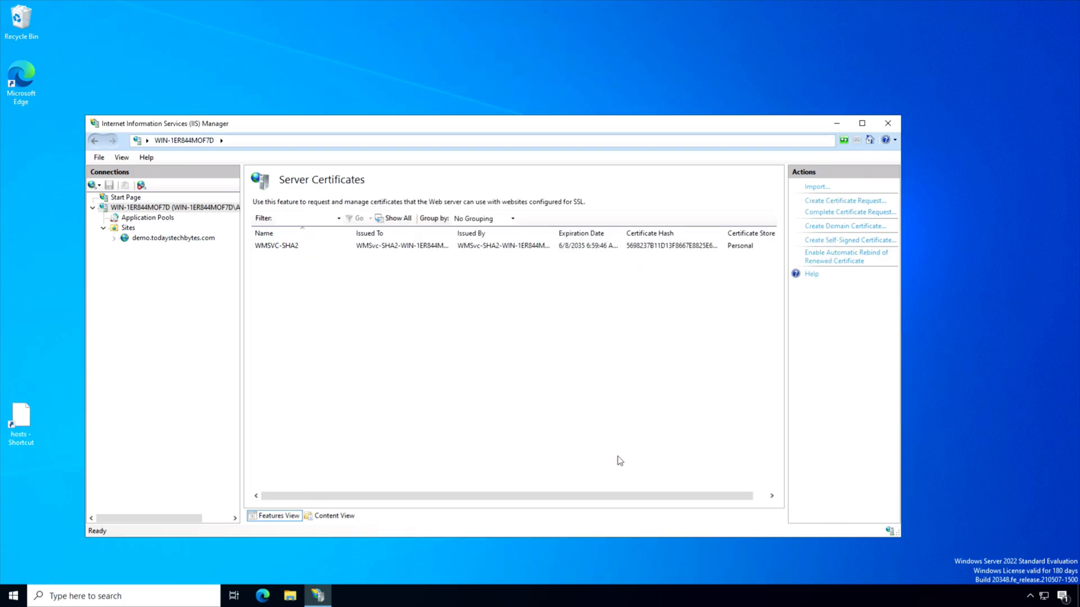
click(288, 597)
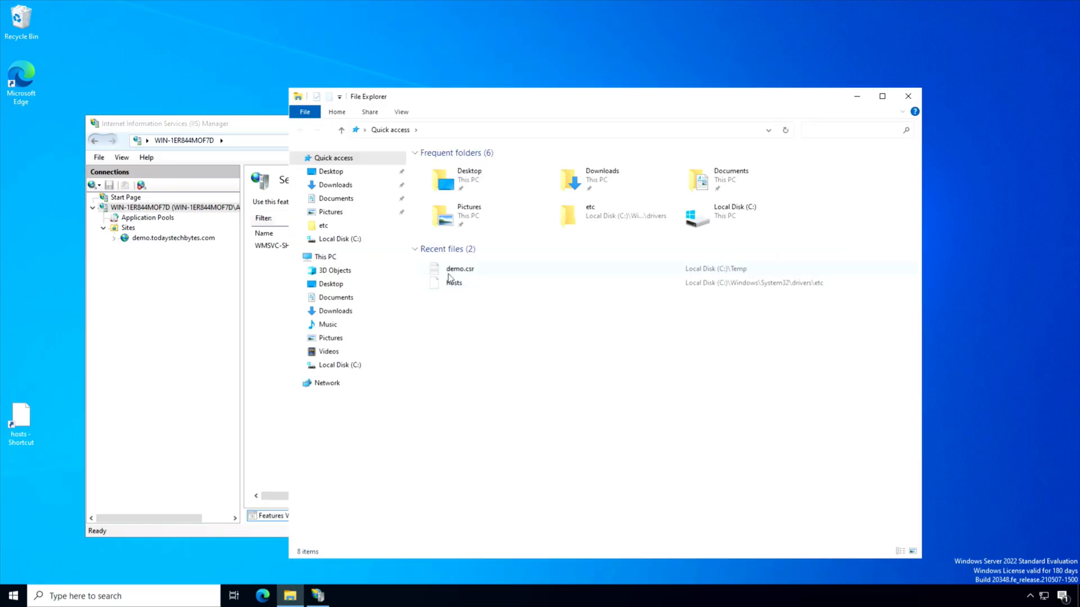
click(317, 367)
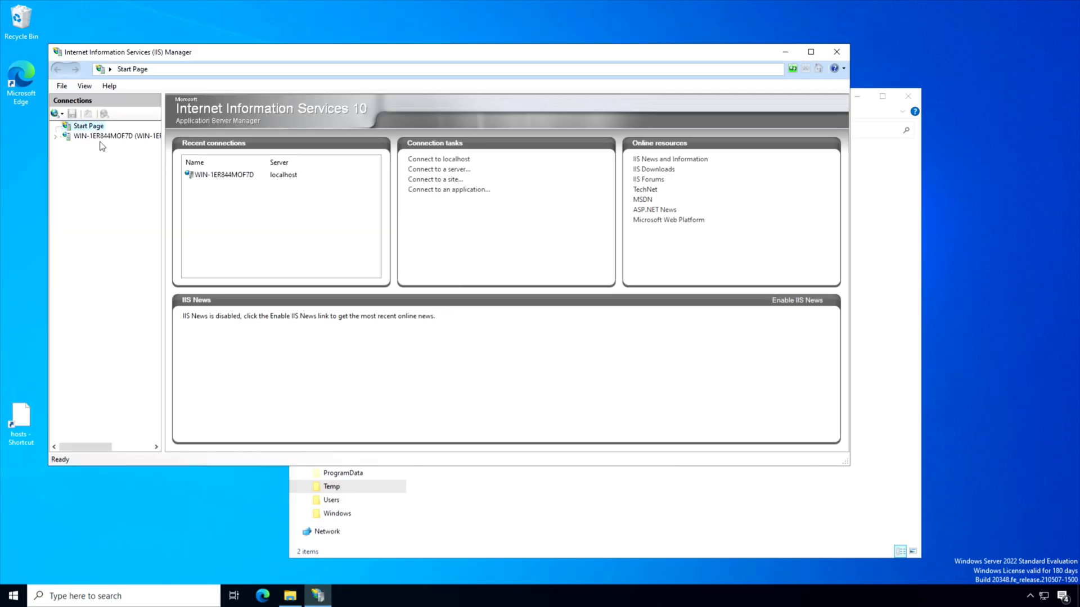
Start completing the server's certificate request in IIS Manager, using C:\Temp\demo.cert.txt as the certification authority's response file
click(102, 137)
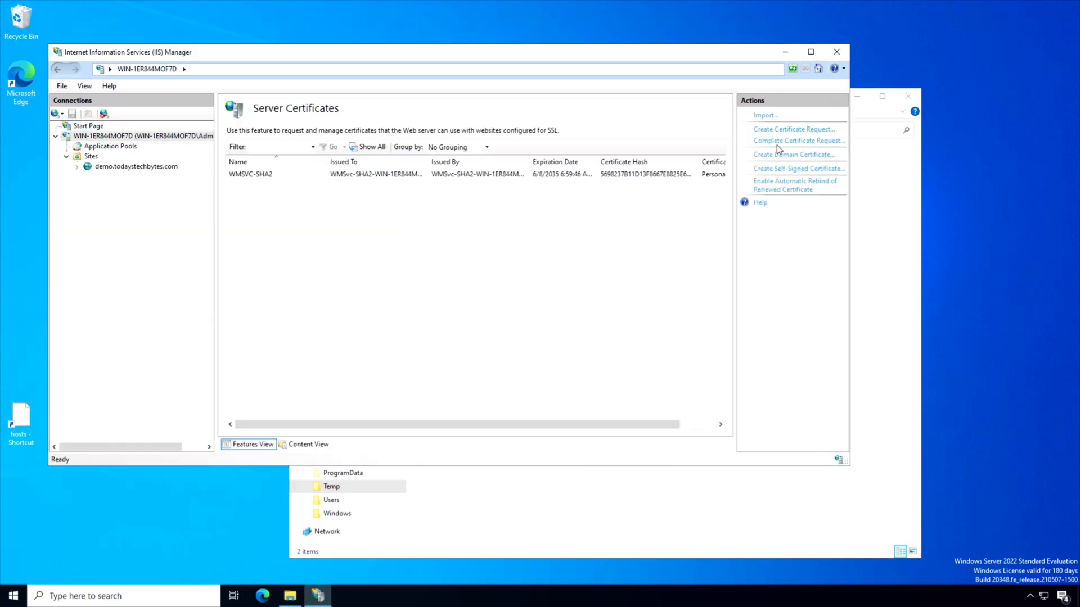
click(777, 142)
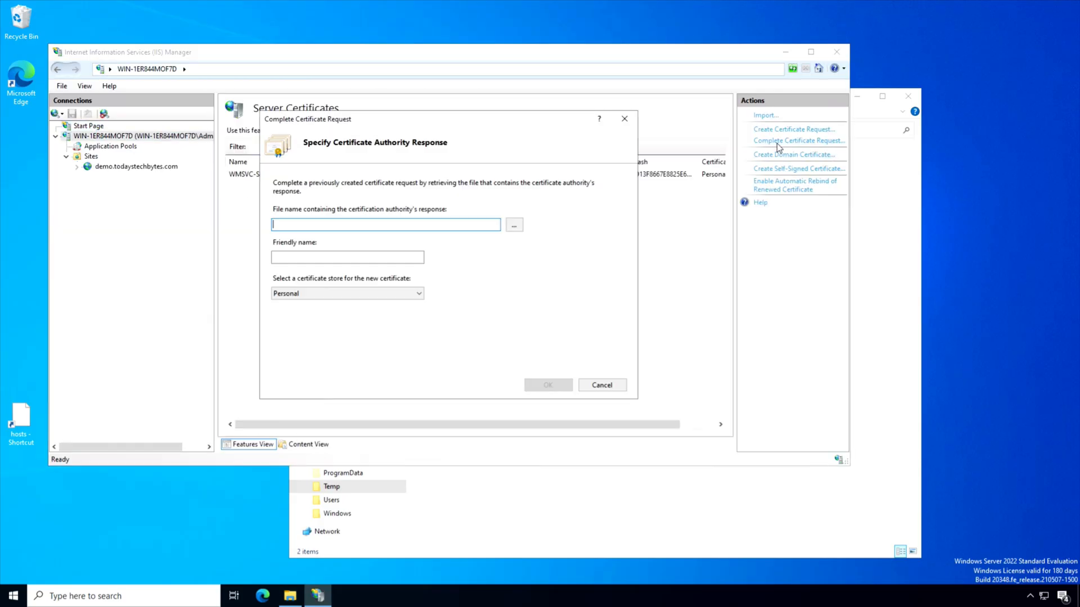
click(515, 225)
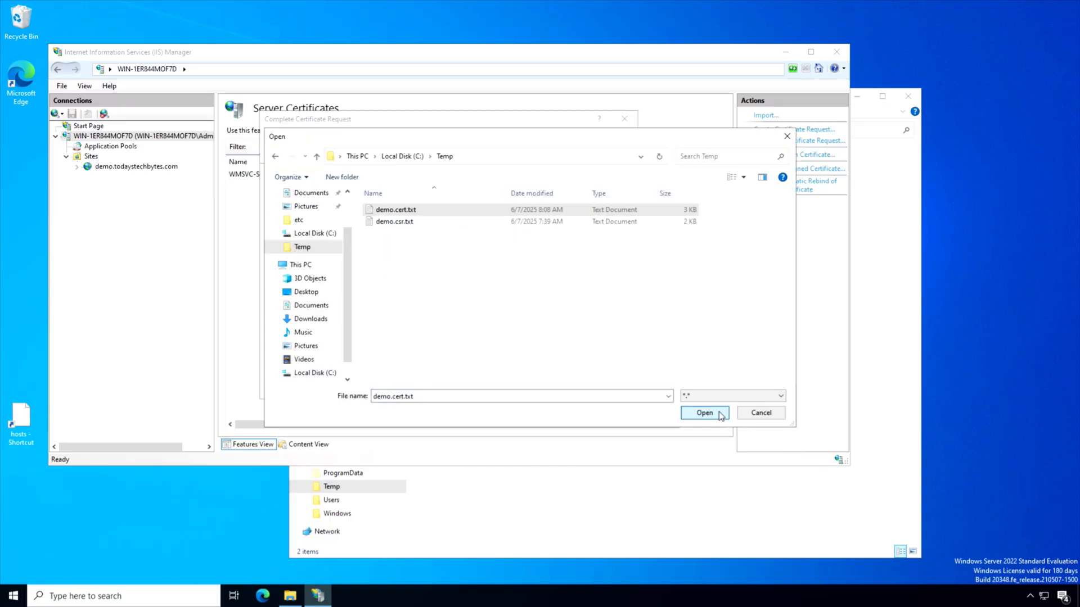
click(704, 413)
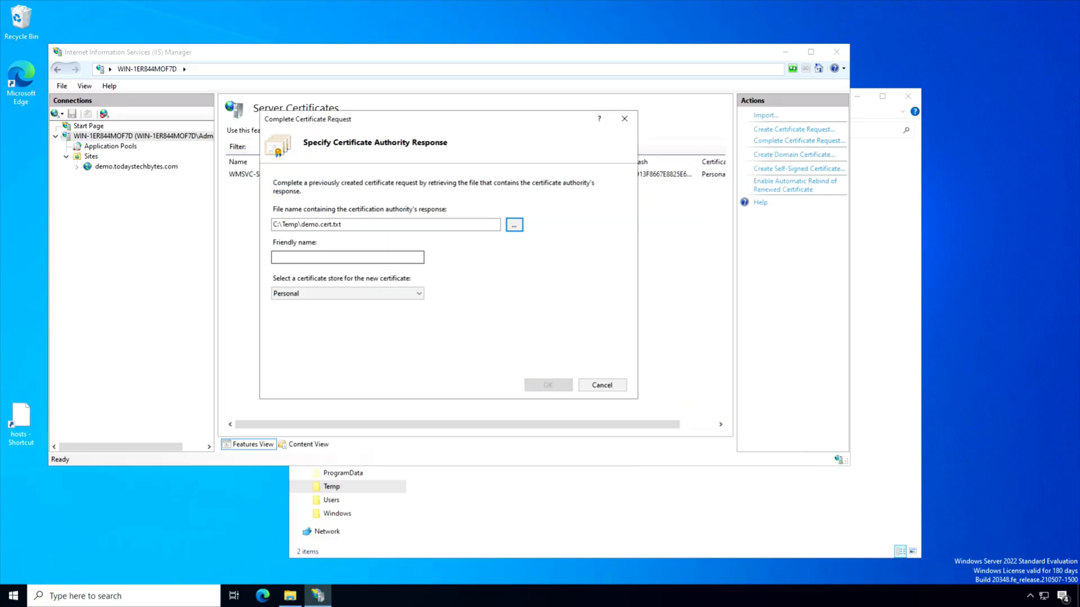
Give the certificate the friendly name demo.todaystechbytes.com, store it in Web Hosting and complete the request
click(347, 258)
text(demo)
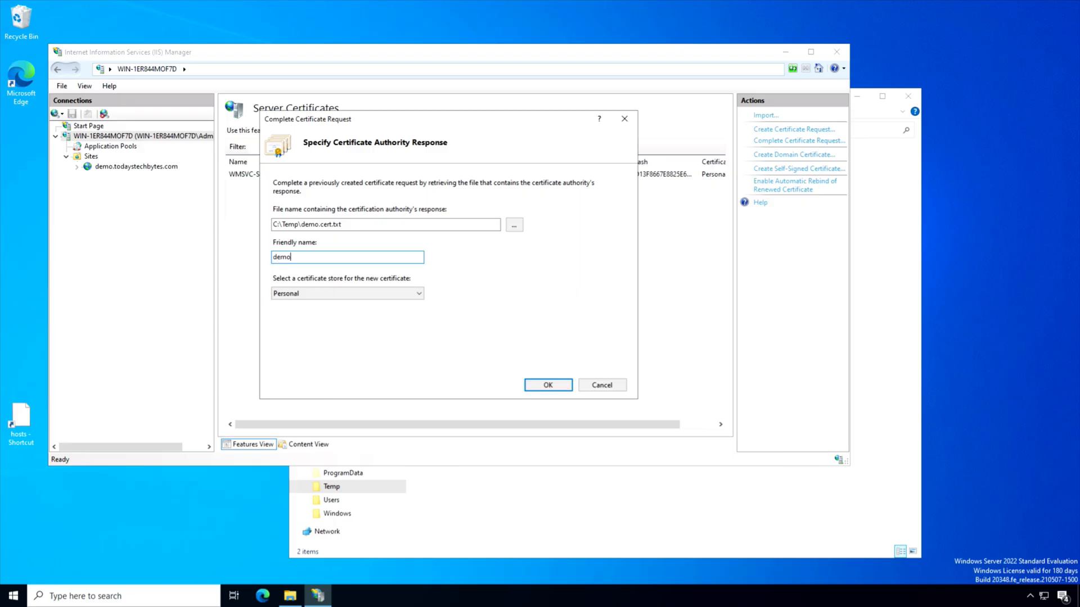
text(.todaystechbytes.com)
click(418, 294)
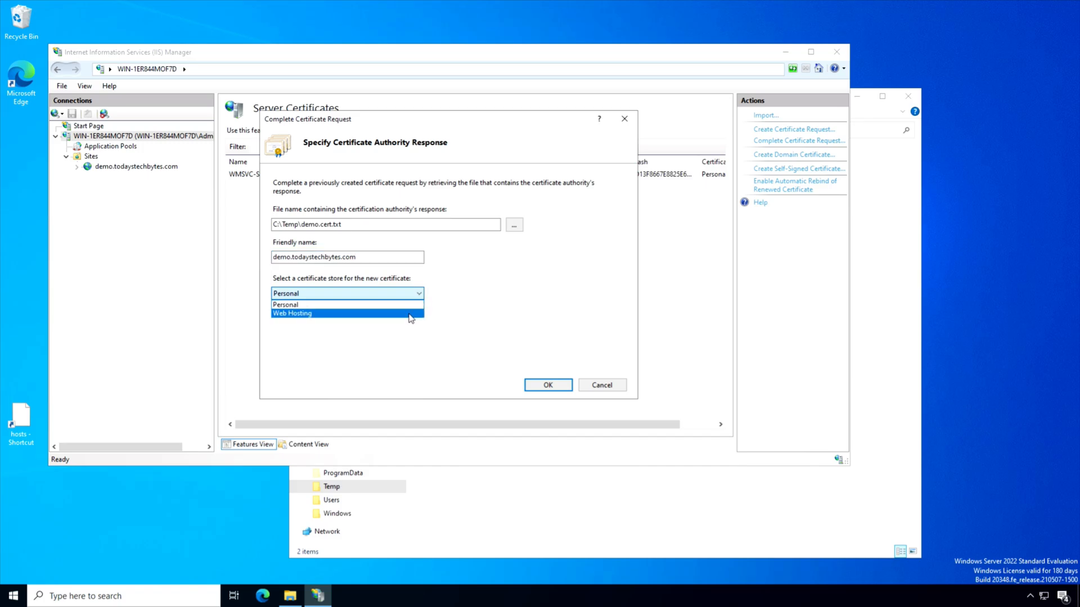
click(411, 313)
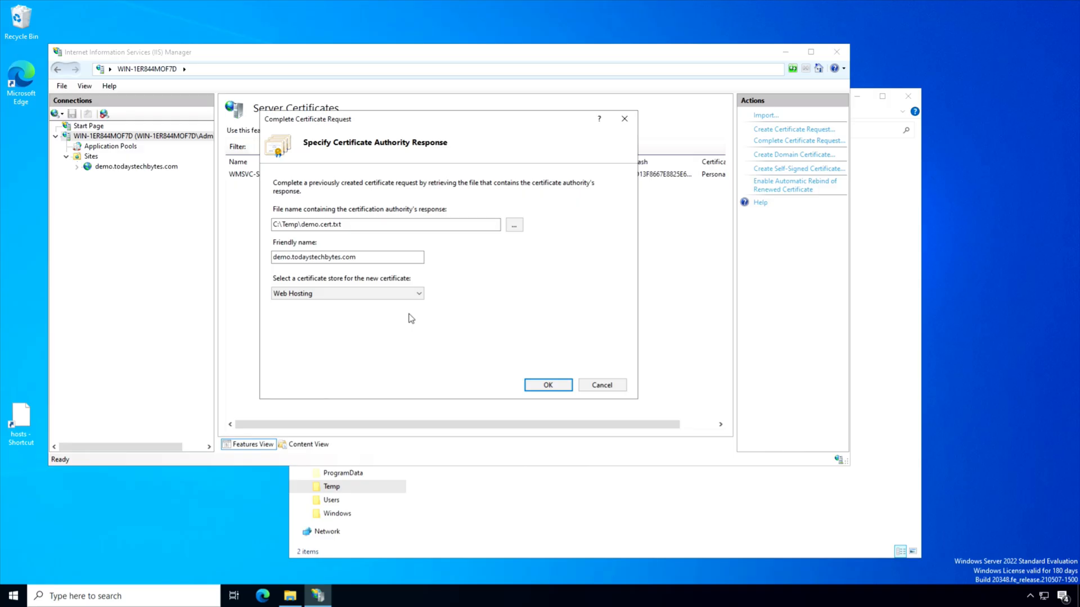
click(567, 387)
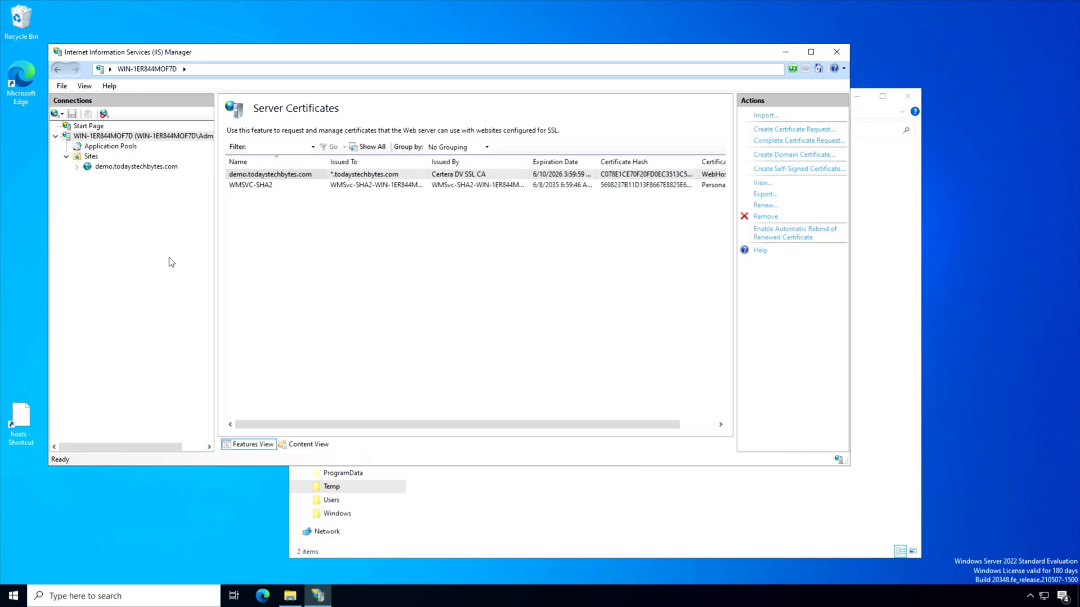
Start a new https binding for the demo.todaystechbytes.com site with host name demo.todaystechbytes.com
click(103, 167)
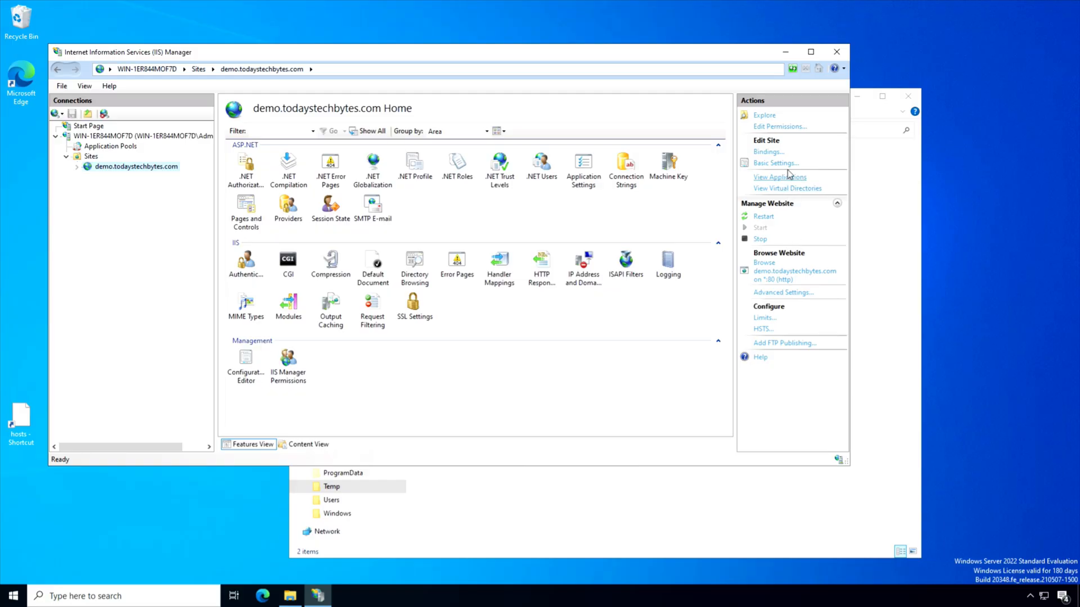
click(767, 152)
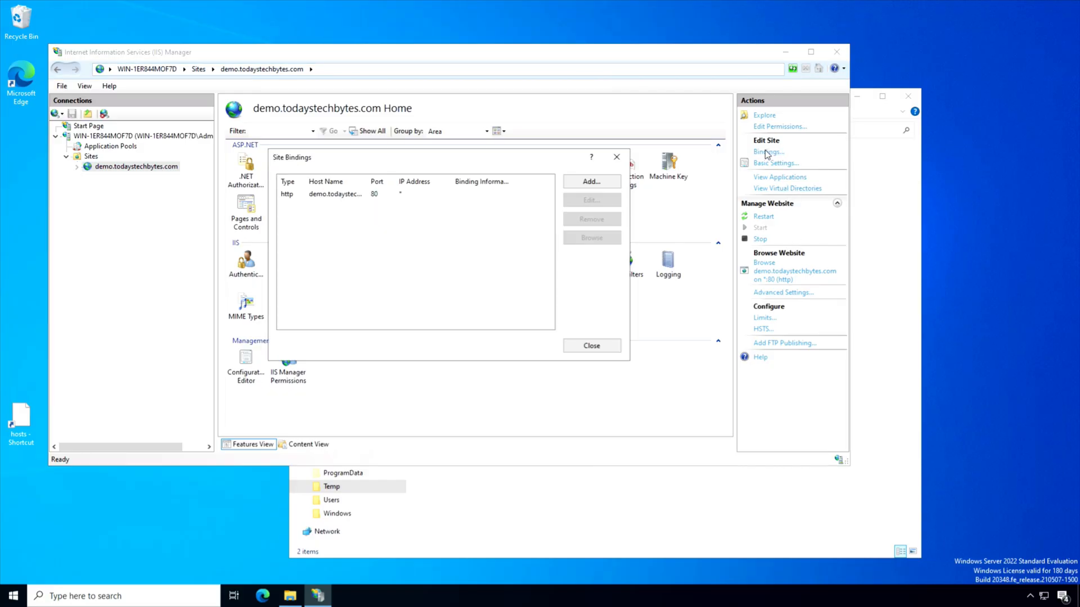
click(359, 196)
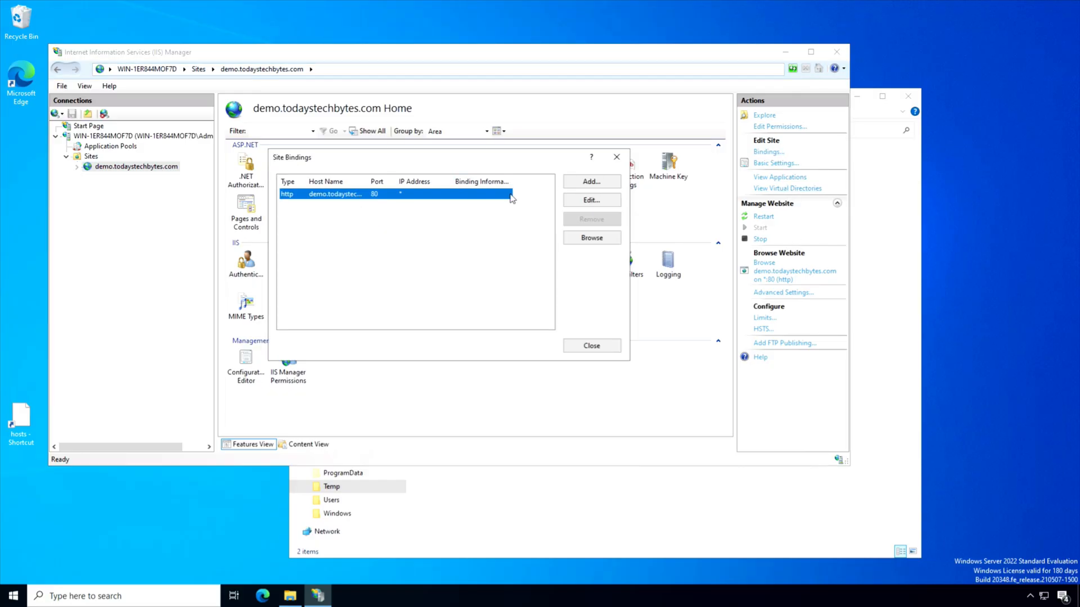
click(586, 183)
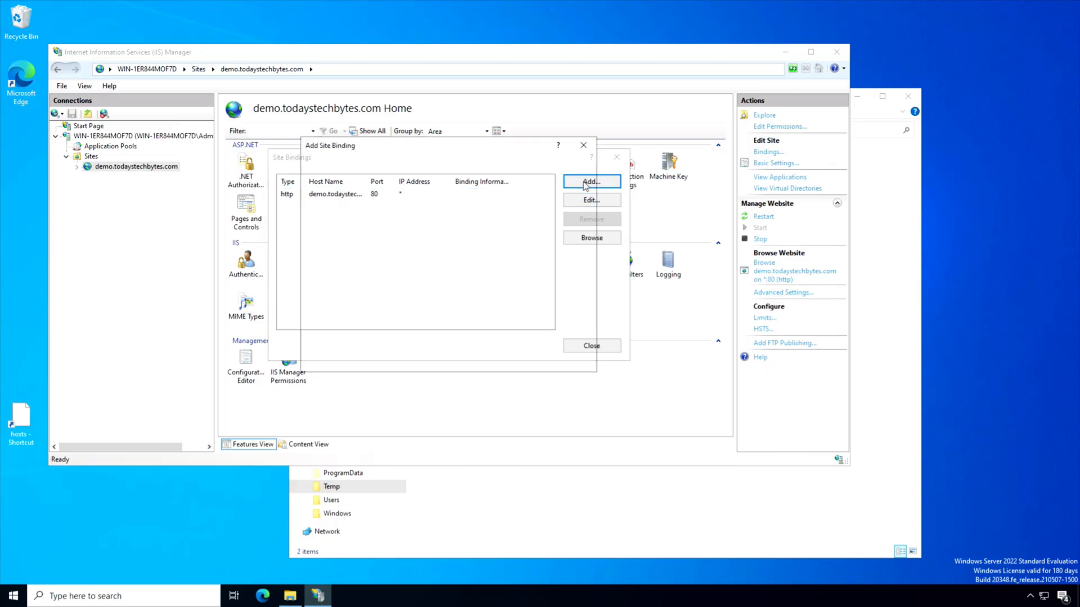
click(370, 179)
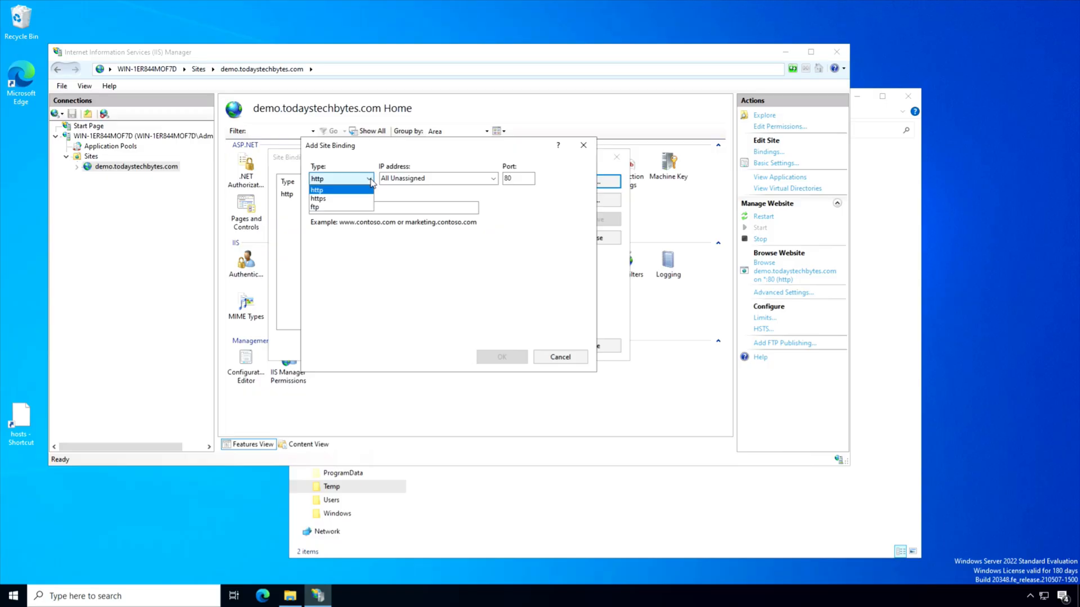
click(354, 199)
click(356, 207)
text(demo.todaystechbytes.com)
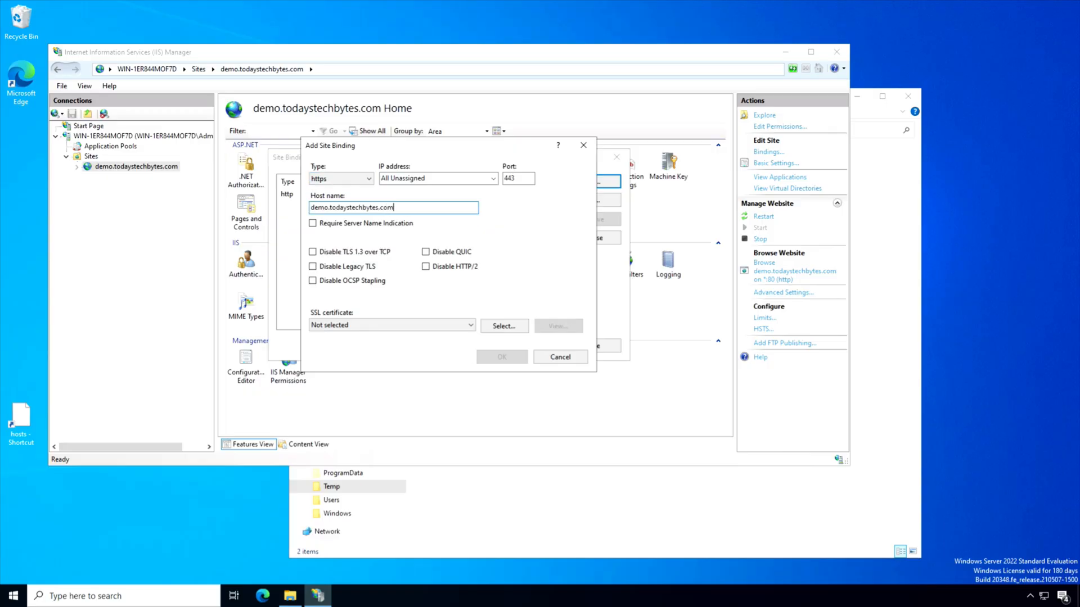
Require Server Name Indication for the new binding, assign the demo.todaystechbytes.com SSL certificate and save the binding
click(408, 225)
click(461, 325)
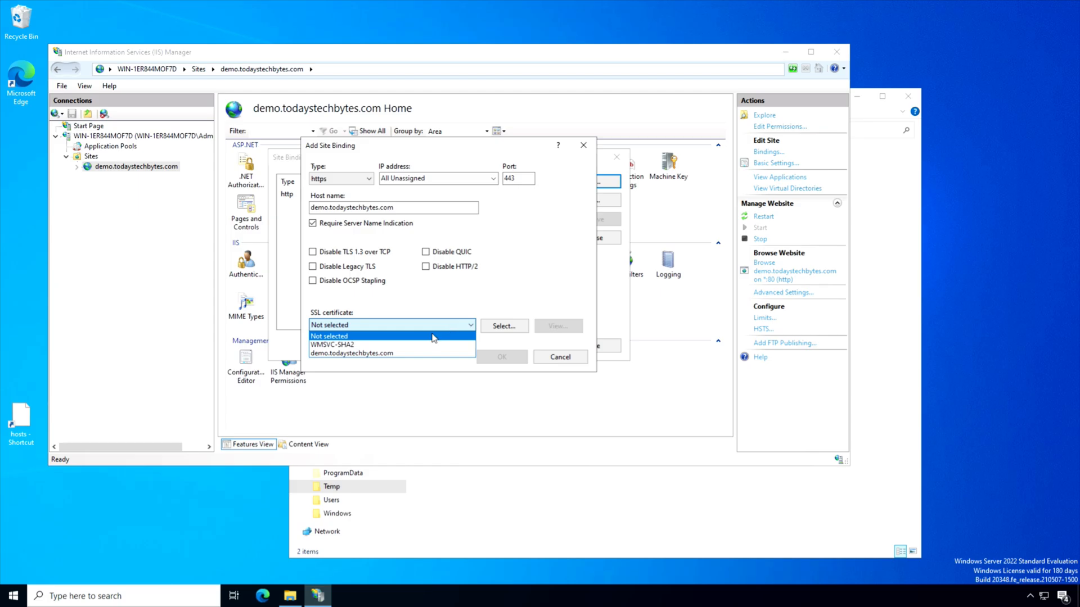
click(408, 353)
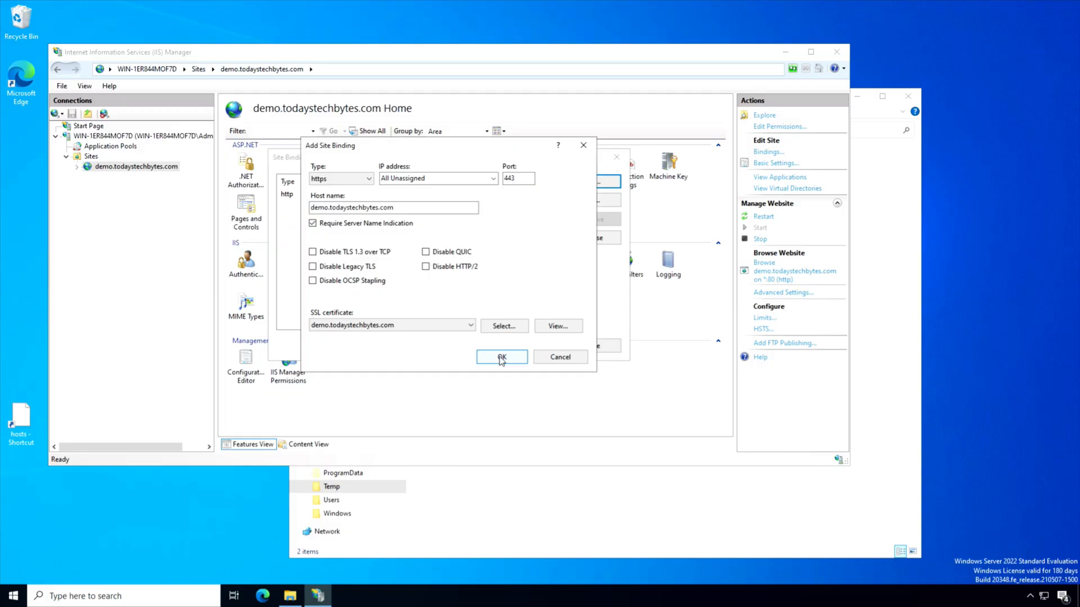
click(502, 358)
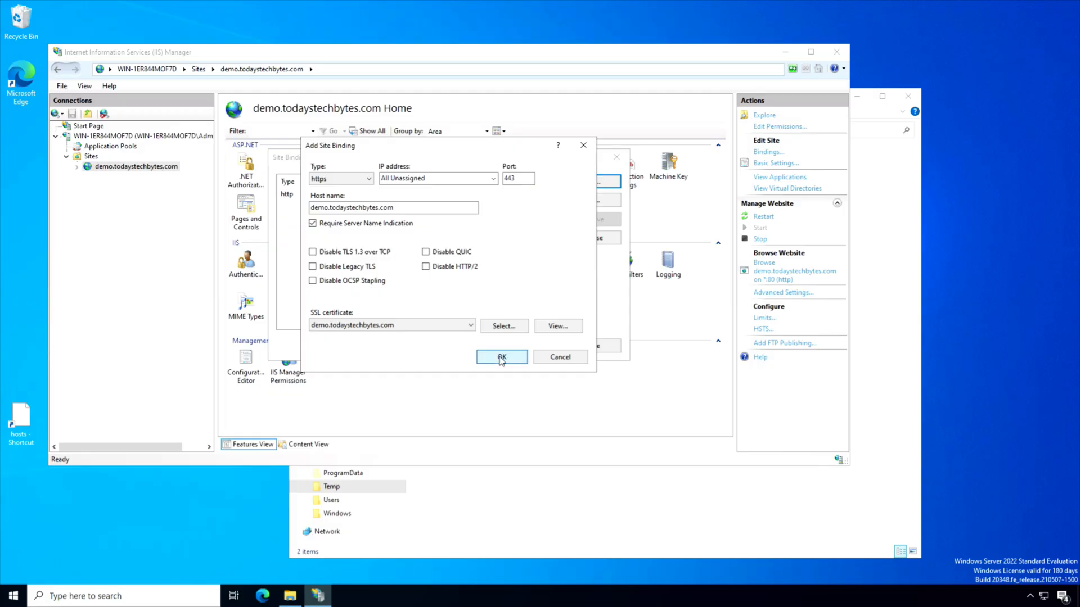
Remove the site's http binding on port 80
click(599, 223)
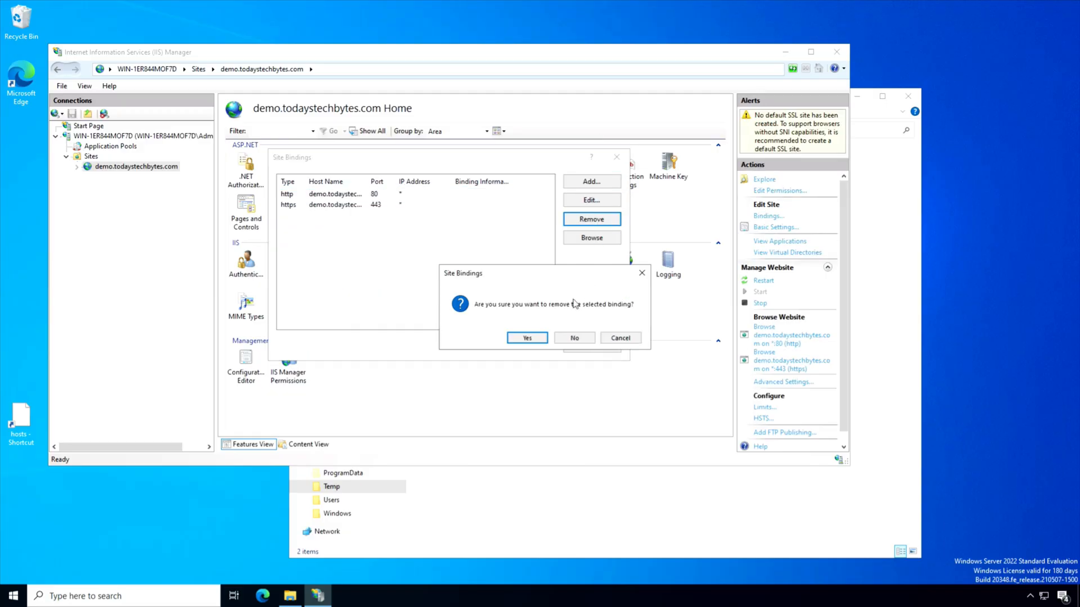
click(527, 337)
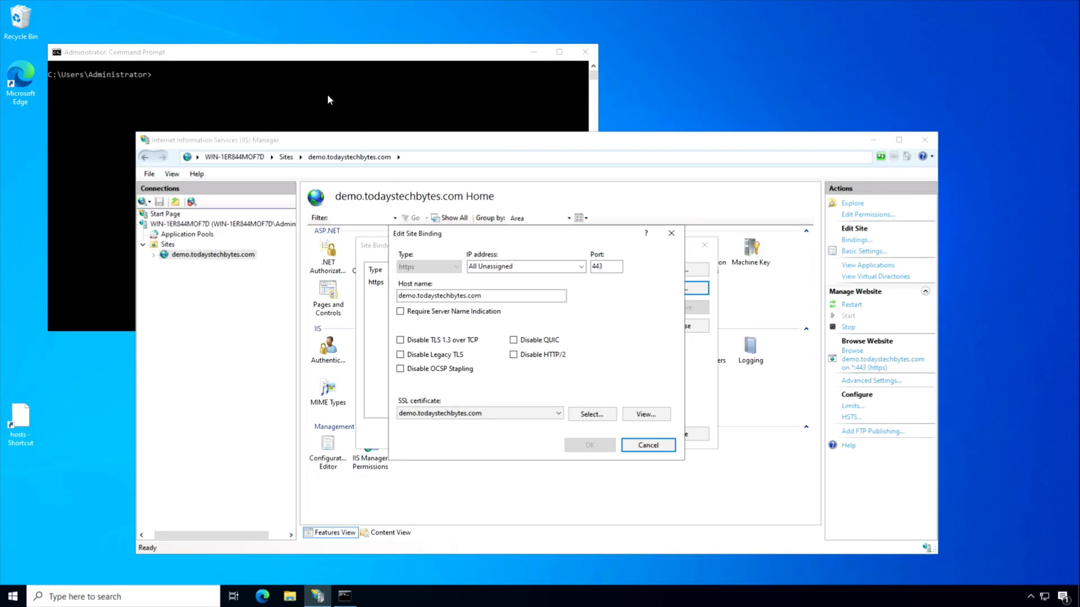
List the IP-based SSL certificate bindings in Command Prompt with netsh http show sslcert | findstr "IP:port"
click(263, 58)
right_click(207, 75)
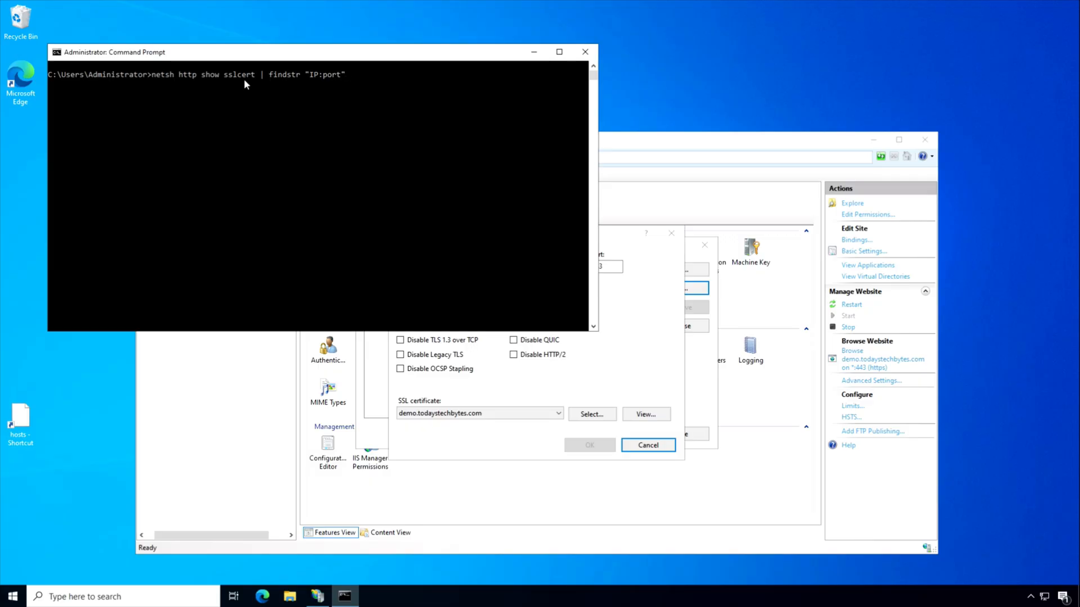
key(Return)
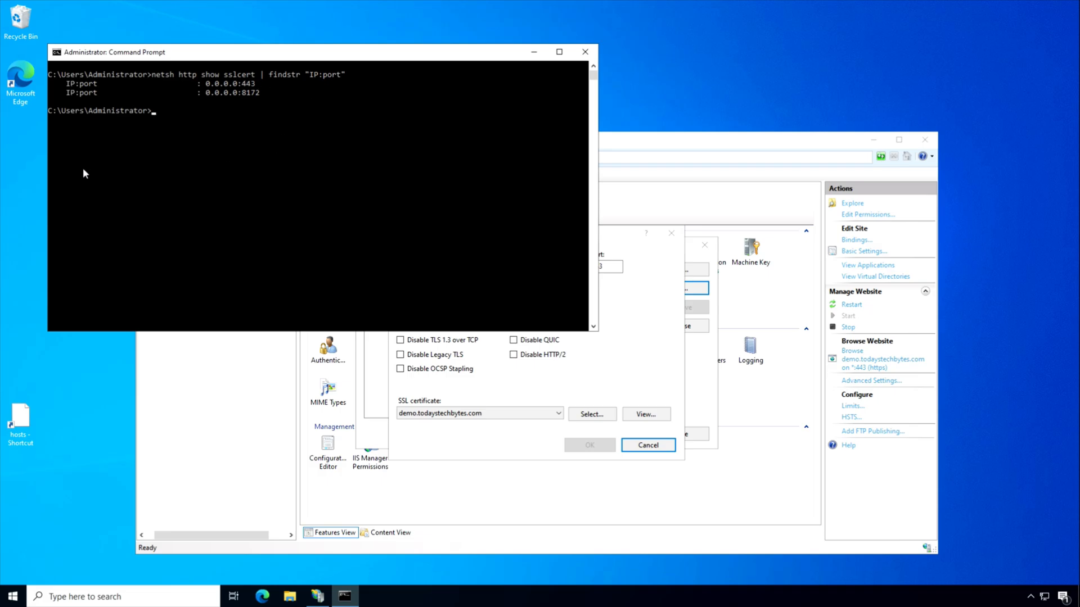
Enable Require Server Name Indication on the site's https binding in IIS Manager, save it and close the site bindings
key(alt+Tab)
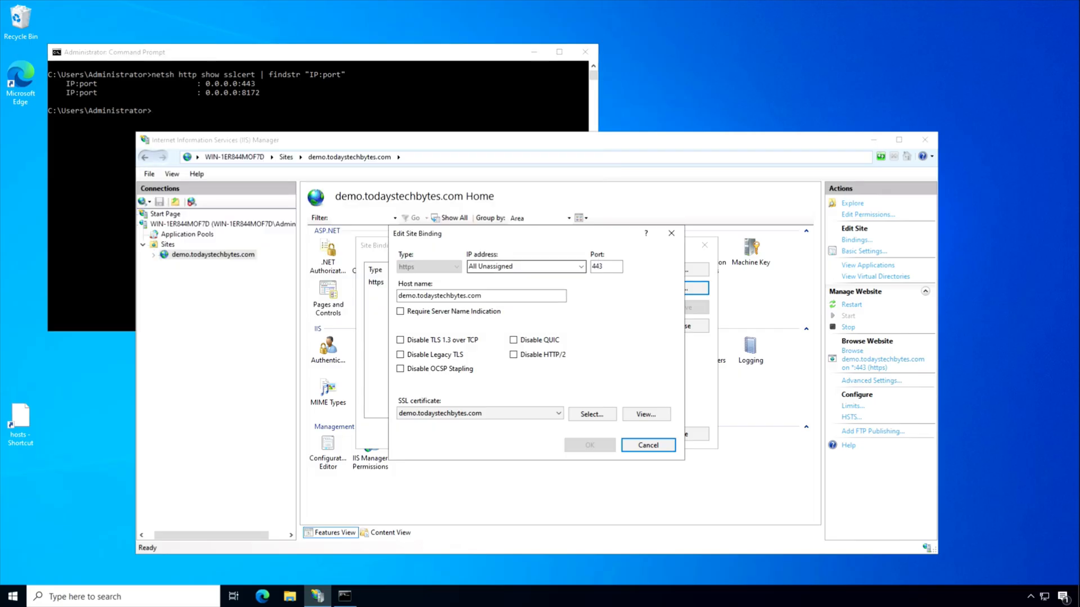
click(452, 313)
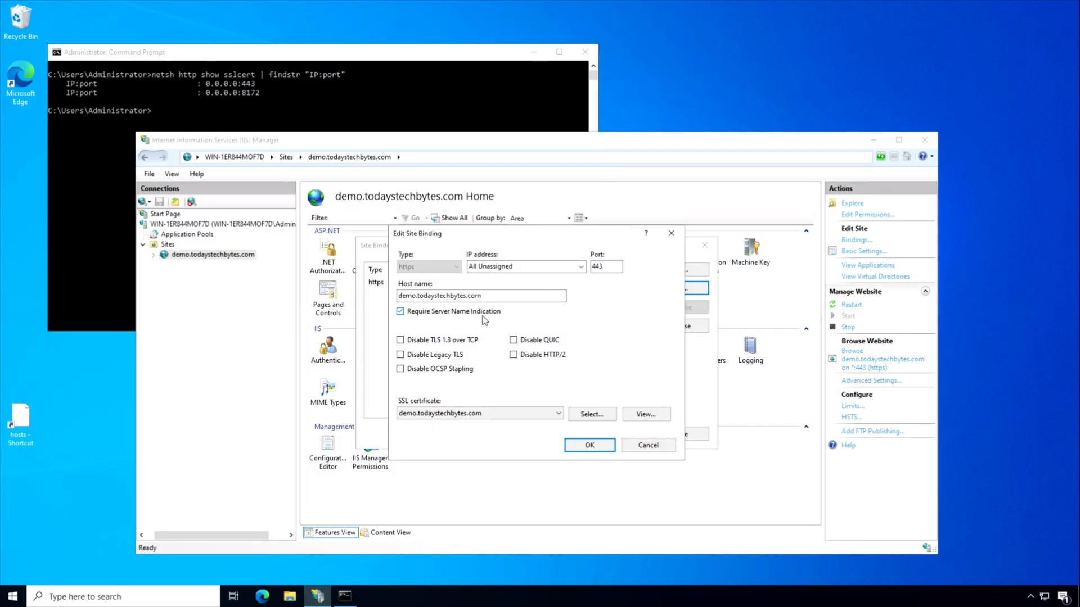
click(581, 446)
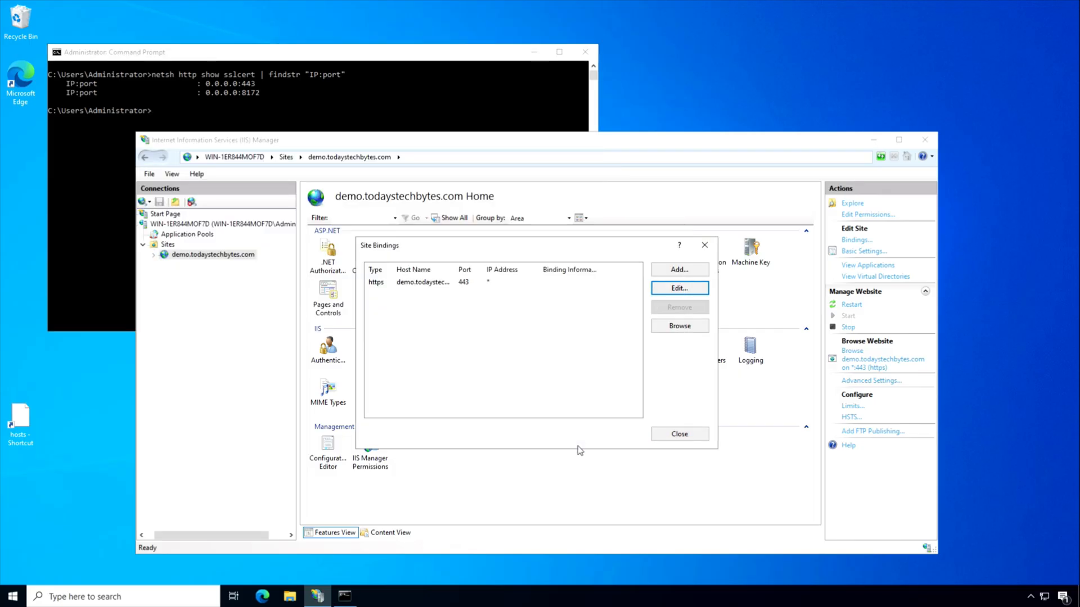
click(671, 436)
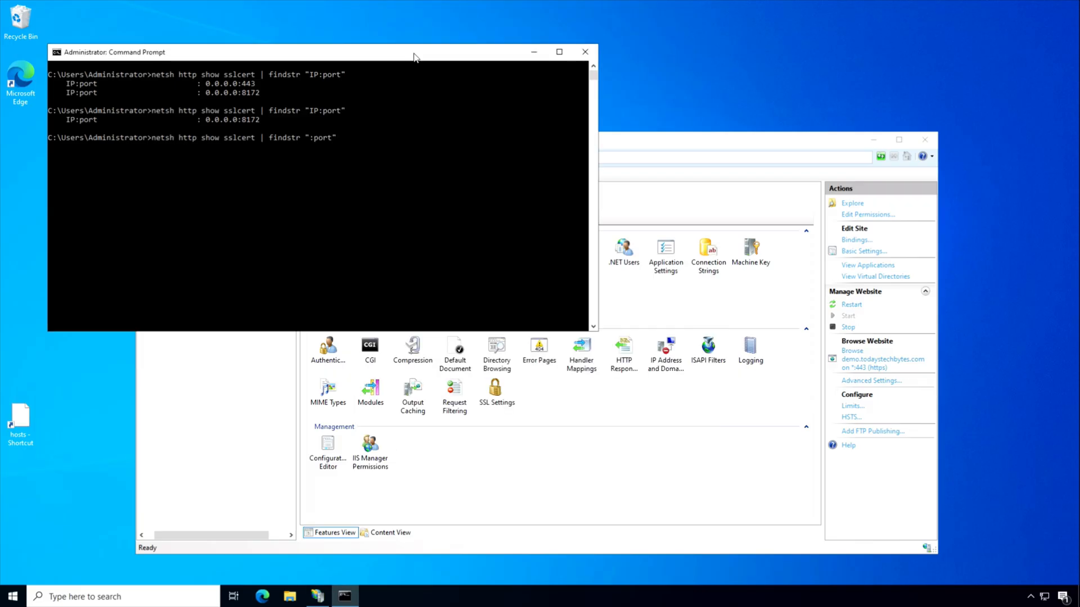
List the hostname-based SSL certificate bindings in Command Prompt with netsh http show sslcert | findstr "Hostname:port"
key(Left)
key(Left)
key(Left)
key(Left)
key(Left)
key(Left)
key(BackSpace)
key(BackSpace)
text(Hostname)
key(Return)
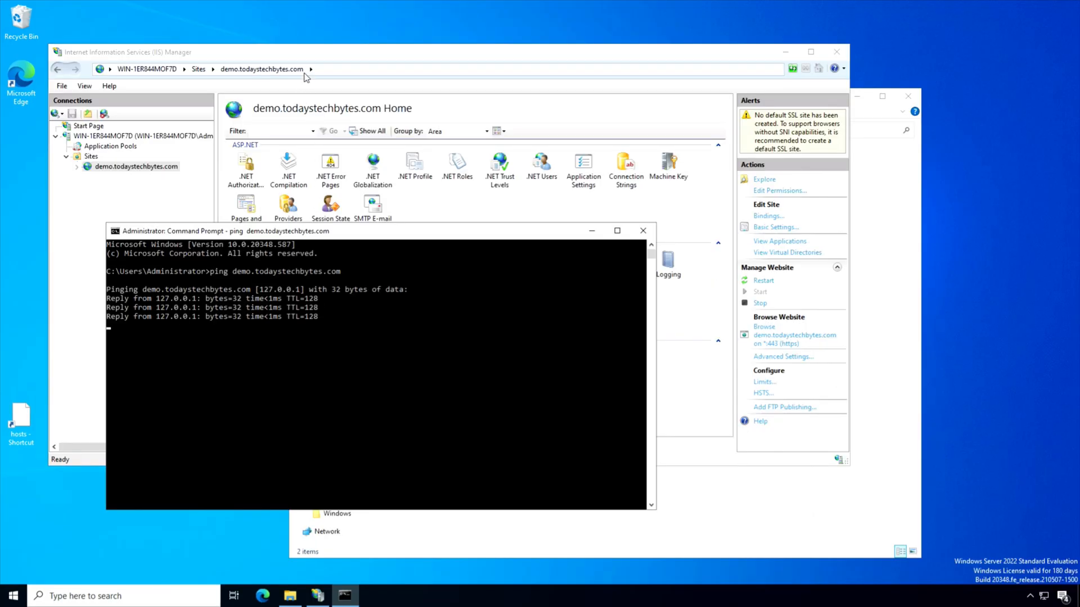
click(262, 595)
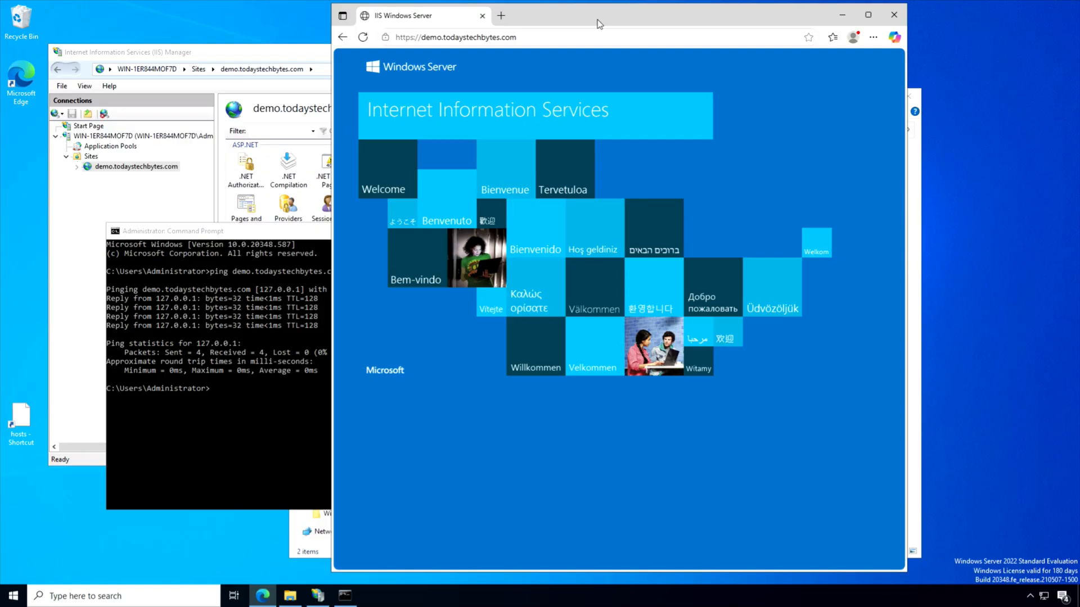
click(385, 37)
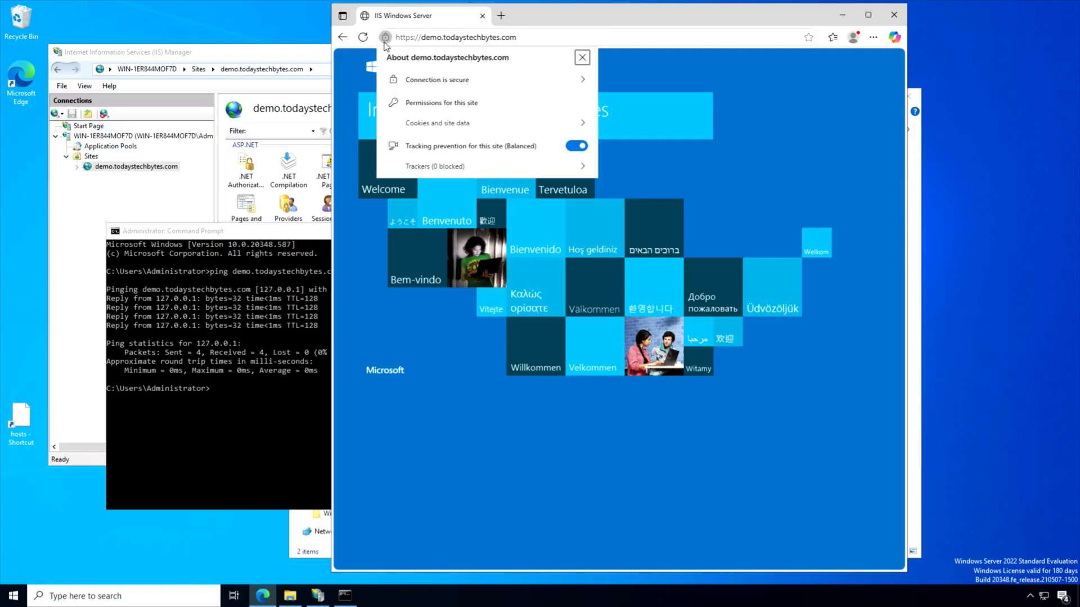
click(395, 85)
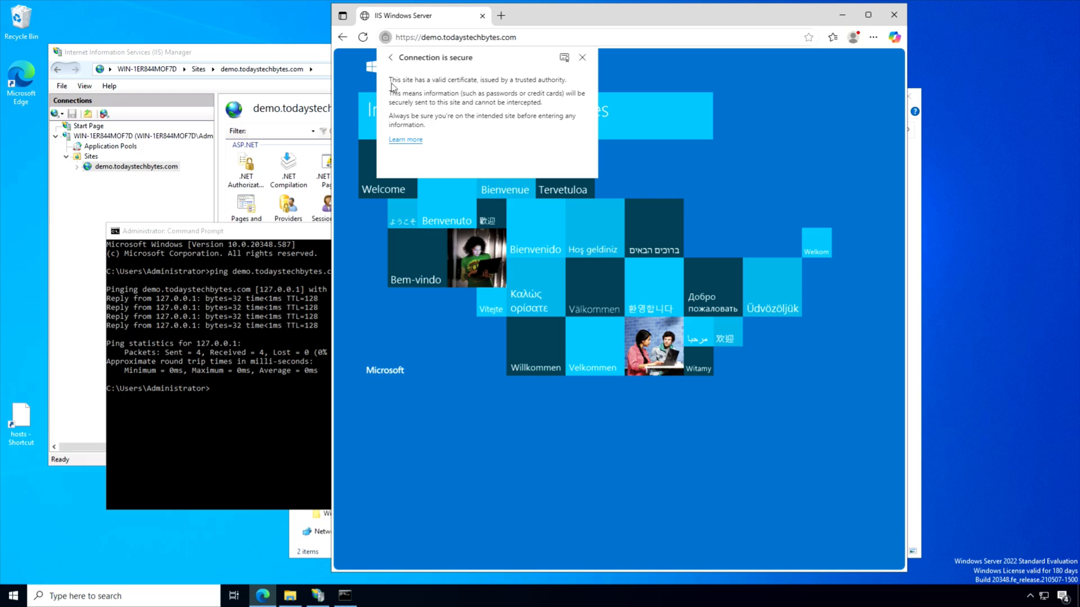
click(392, 59)
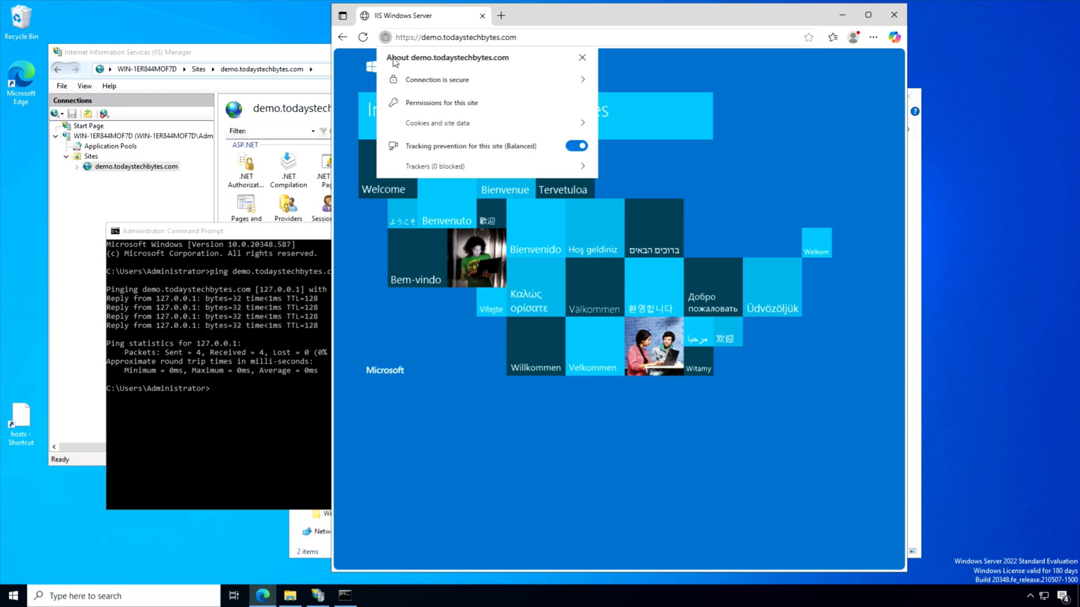
click(582, 57)
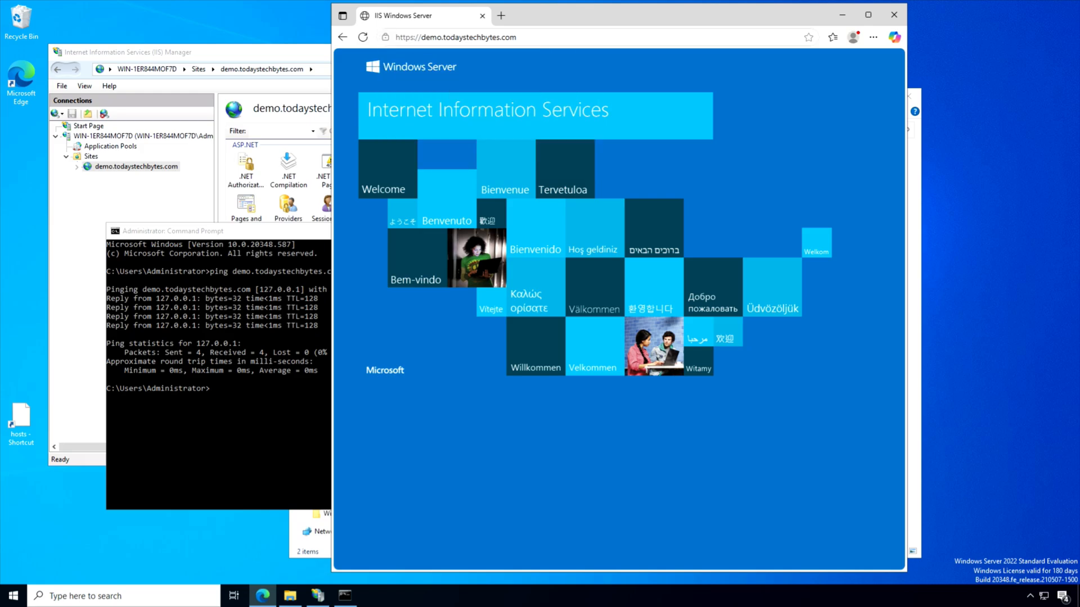